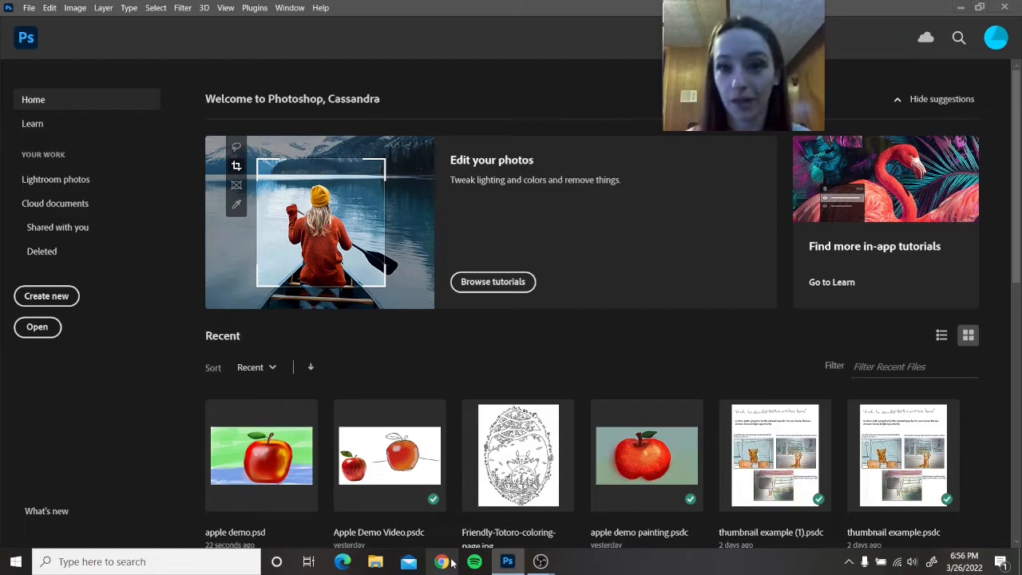
# Switch to Chrome and search Google Images for "totoro coloring book page".
pyautogui.click(447, 562)
pyautogui.click(927, 89)
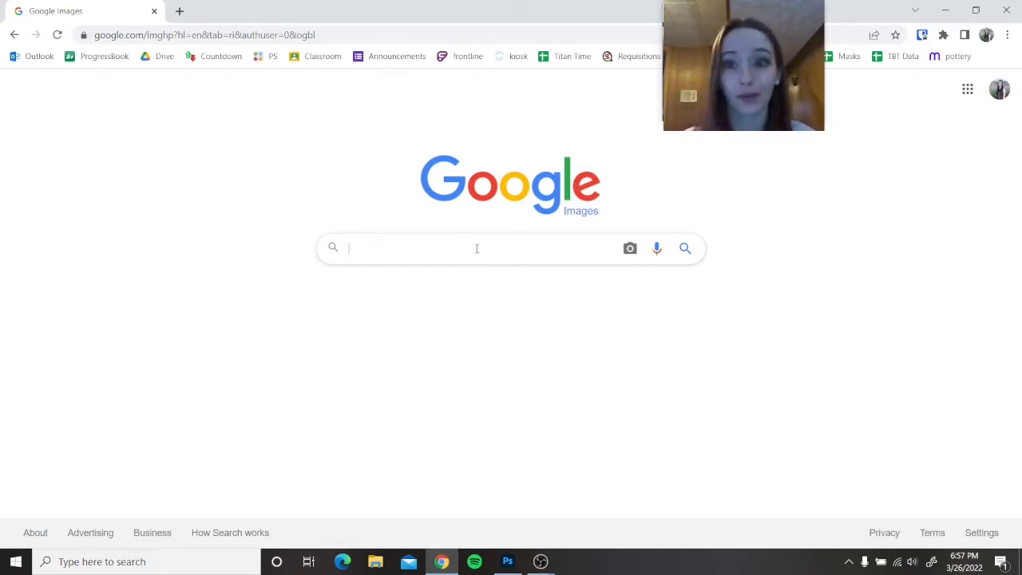
pyautogui.write('totor')
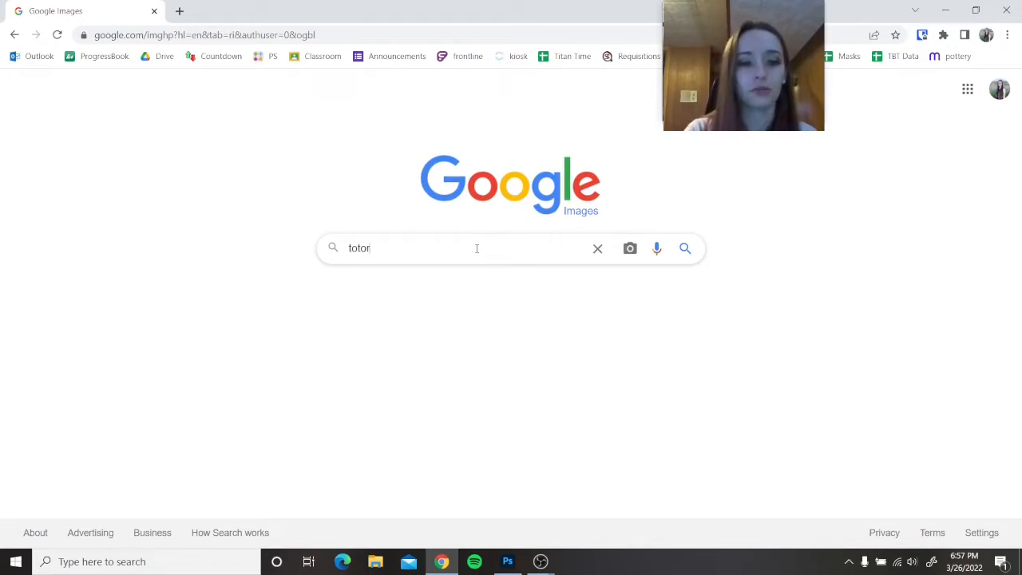
pyautogui.write('o coloring bo')
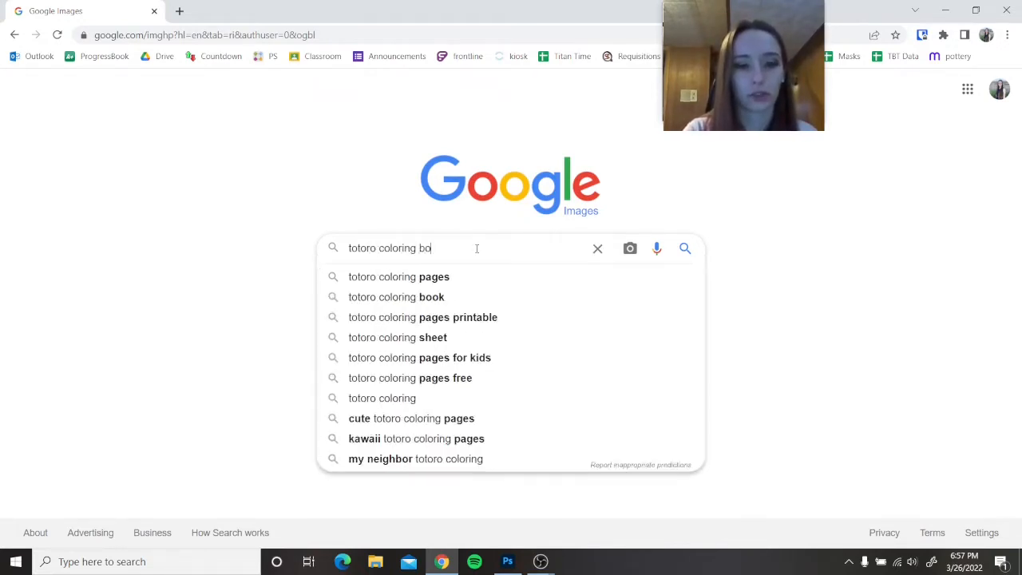
pyautogui.write('ok page')
pyautogui.press('Return')
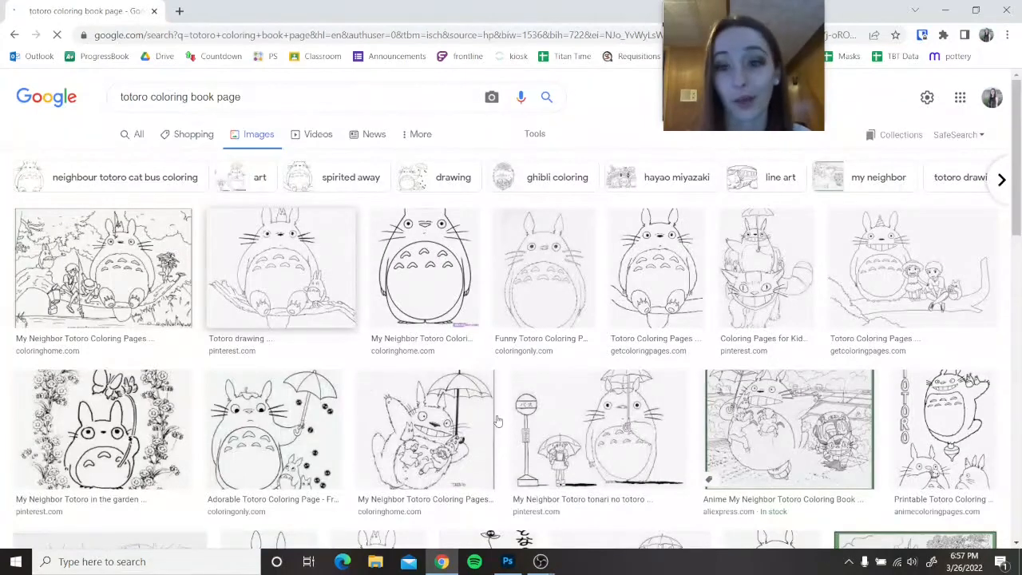
# Filter the image results to the Large size only.
pyautogui.click(523, 374)
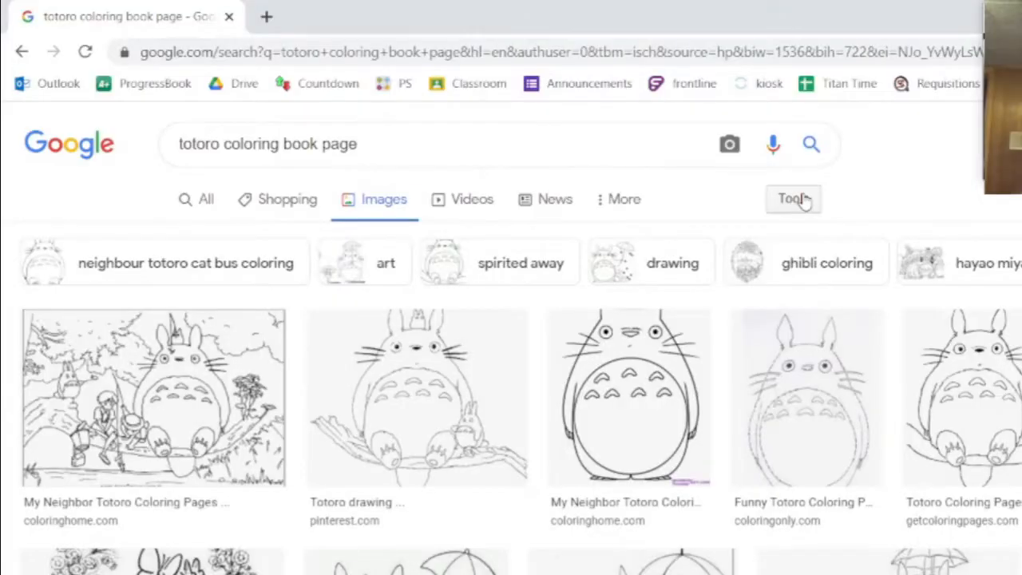
pyautogui.click(535, 134)
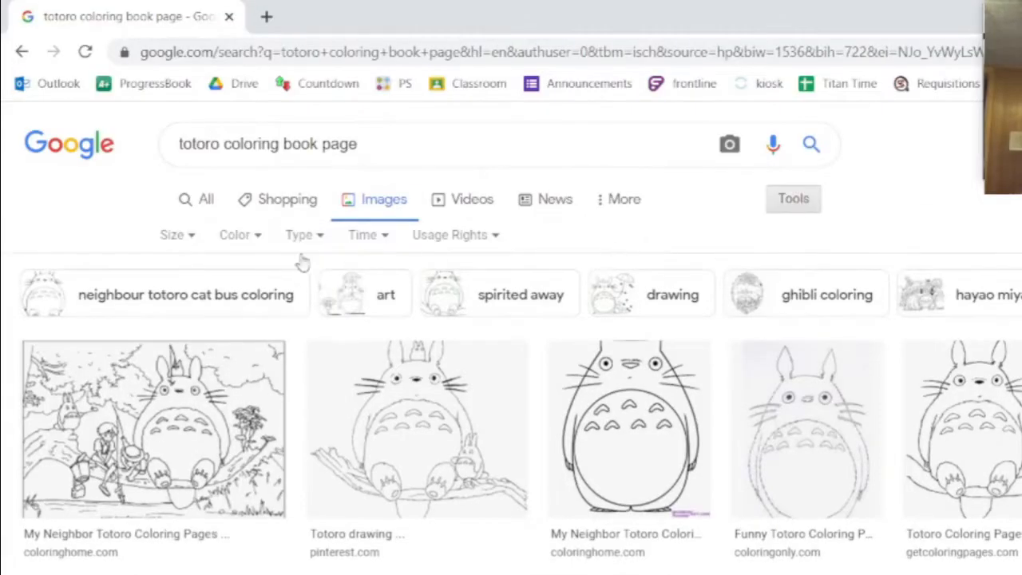
pyautogui.click(167, 240)
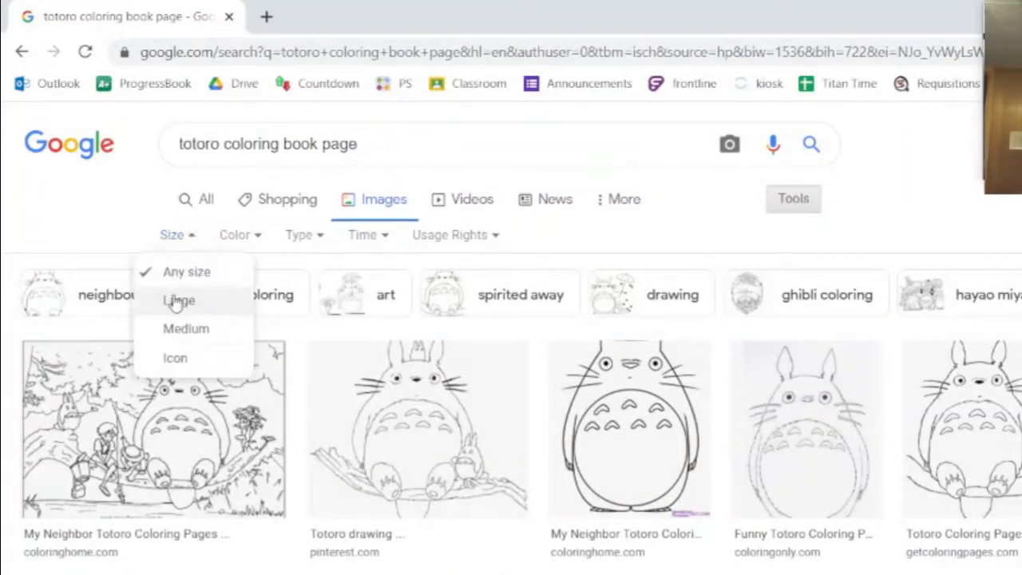
pyautogui.click(176, 298)
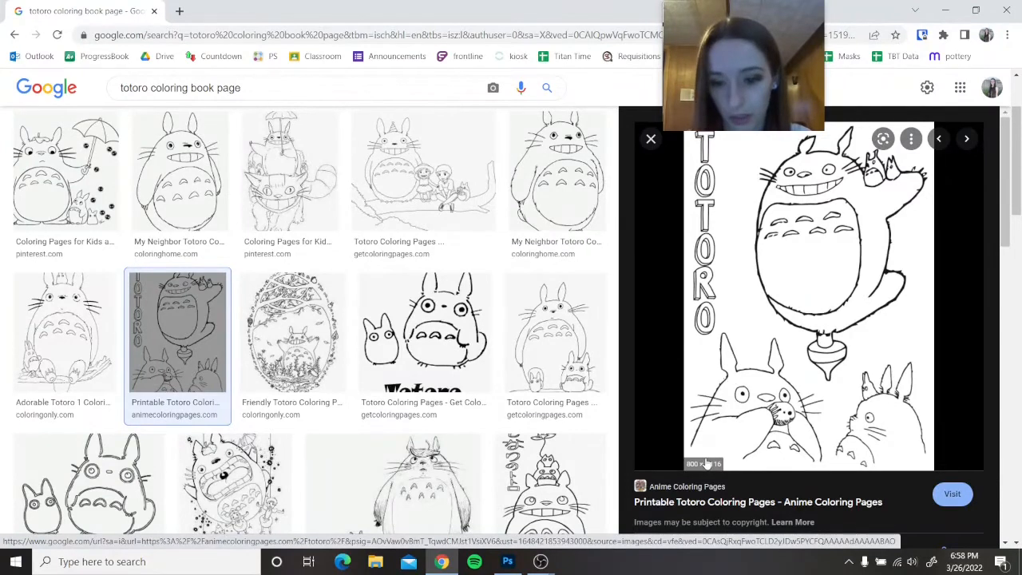
# Save the previewed three-Totoro coloring page to Downloads as the JPEG image three-totoro-coloring-page.
pyautogui.rightClick(722, 398)
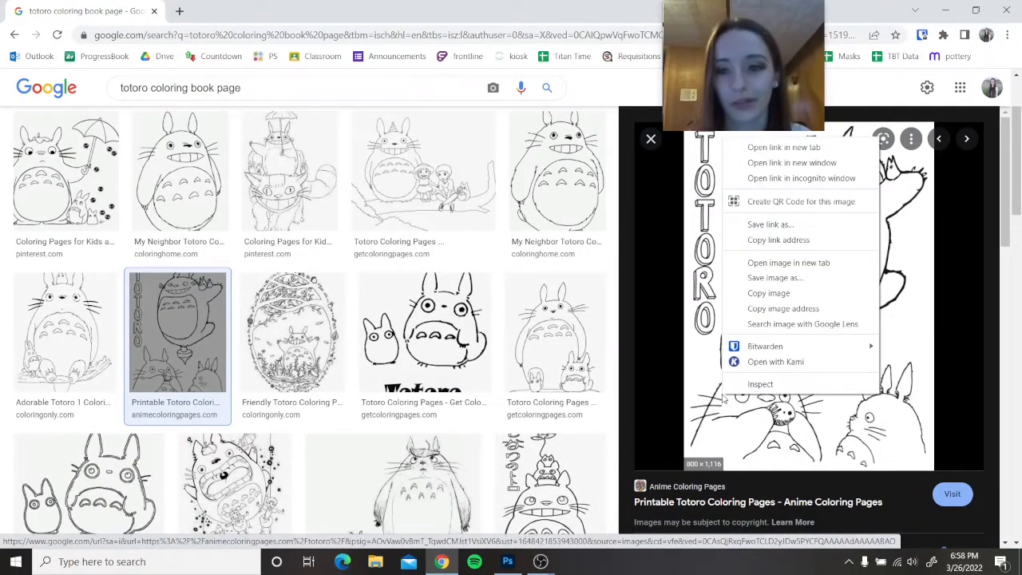
pyautogui.click(773, 278)
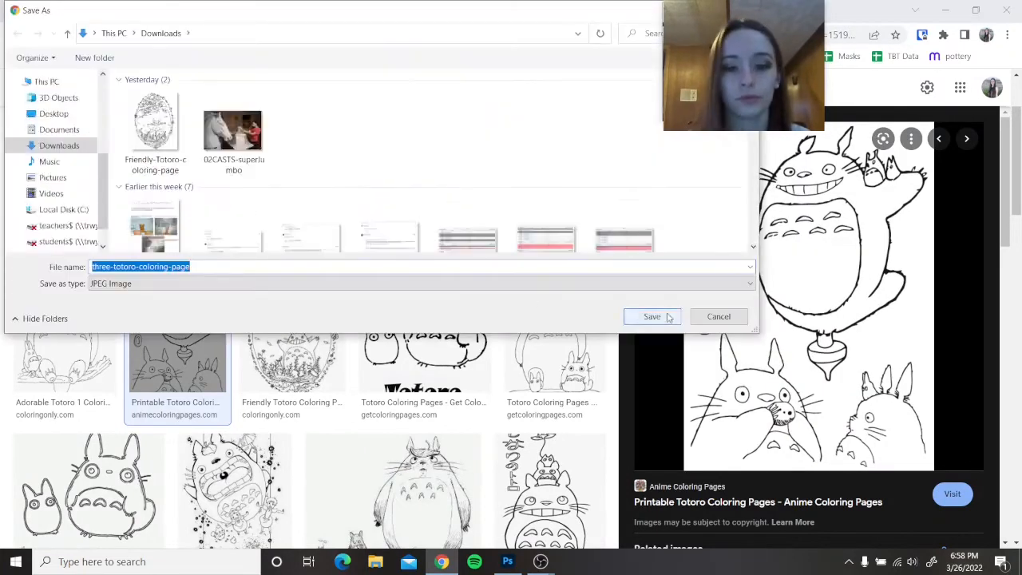
pyautogui.click(652, 317)
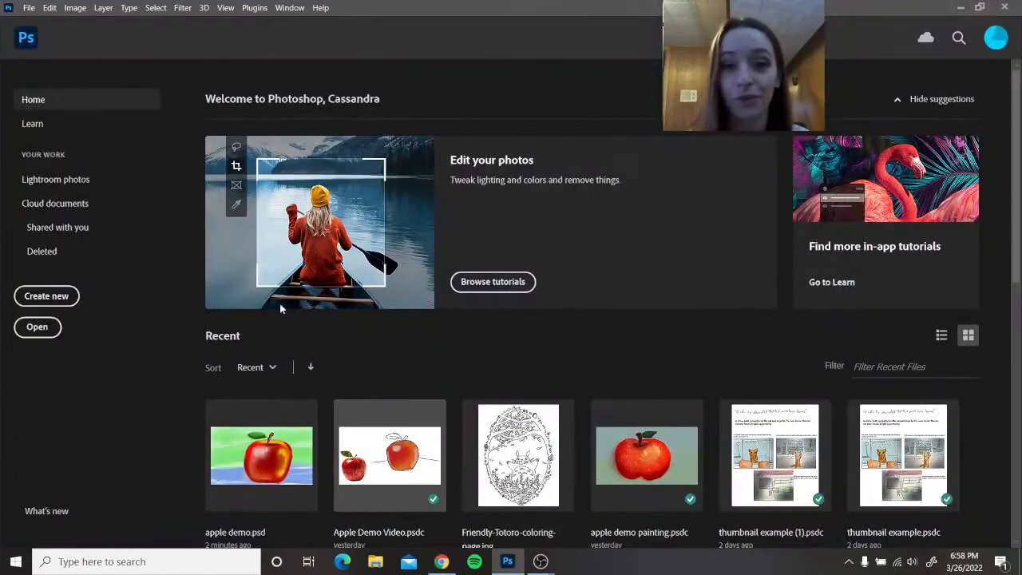
# Open the downloaded three-totoro-coloring-page.jpg in Photoshop.
pyautogui.click(32, 329)
pyautogui.click(157, 129)
pyautogui.click(384, 326)
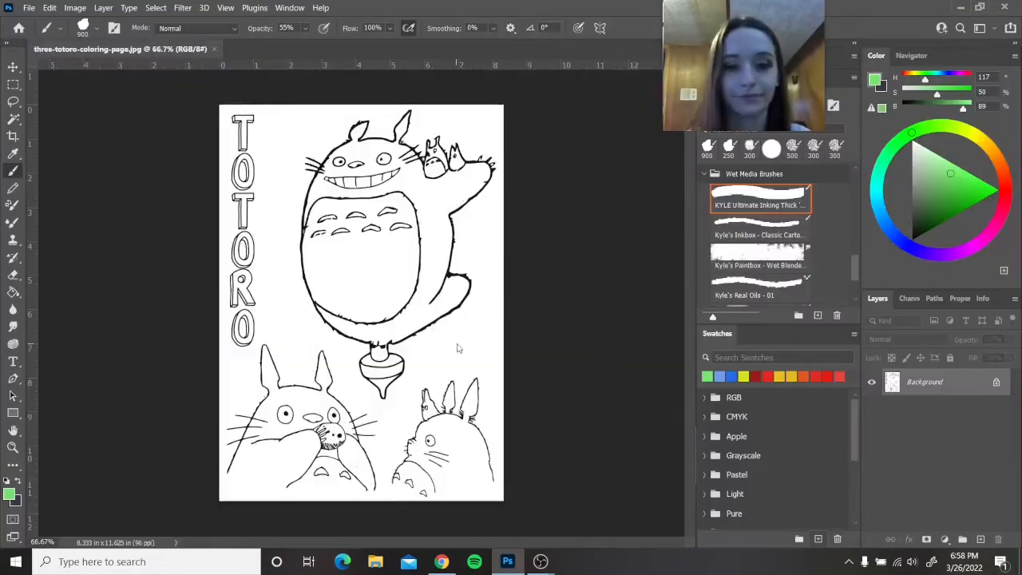
# Set the brush size to 44 px and unlock the Background layer so it becomes a regular layer.
pyautogui.click(96, 29)
pyautogui.click(98, 28)
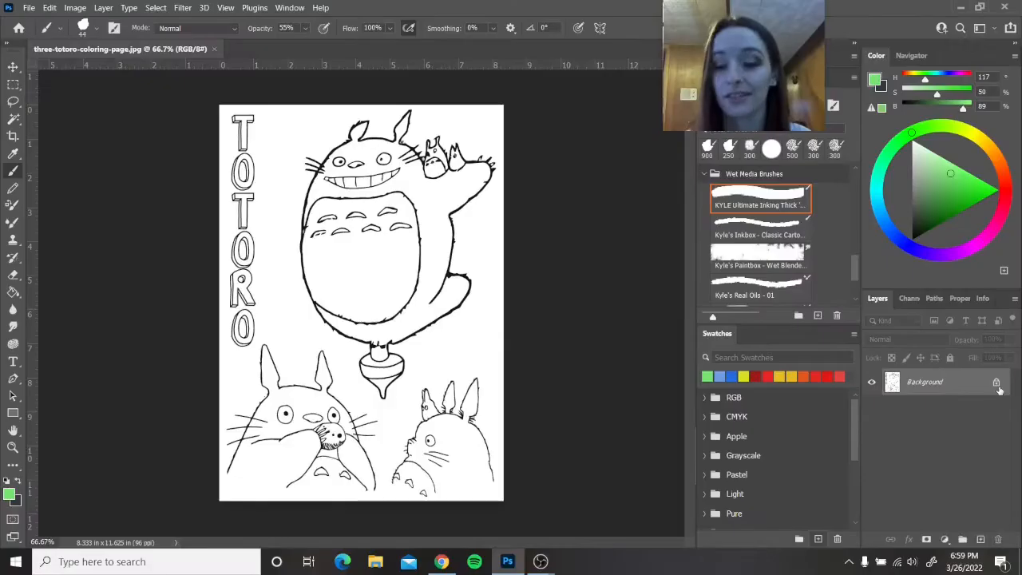
pyautogui.click(988, 305)
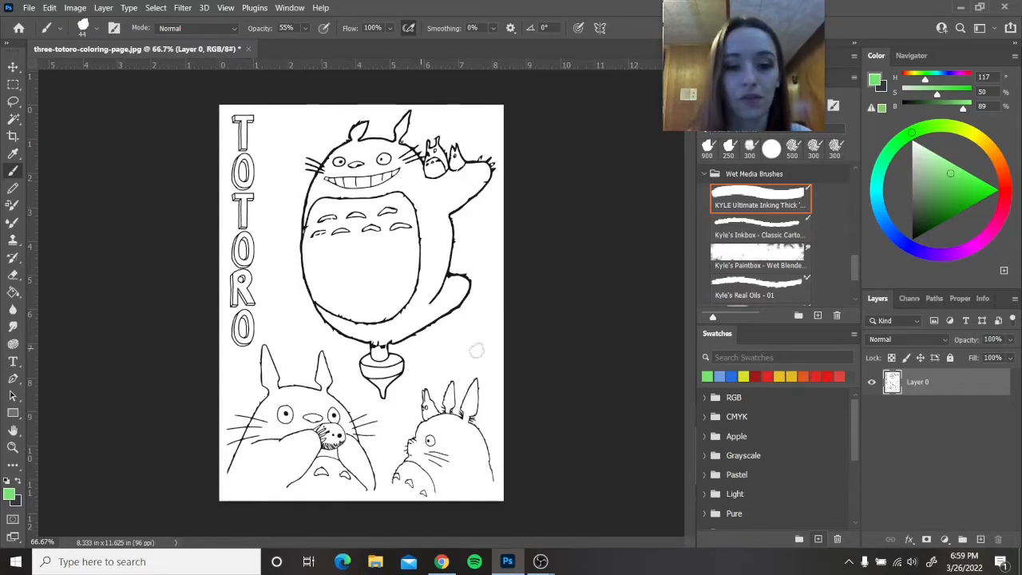
# Set the brush opacity to 100% while testing green strokes over the line art, and undo the test strokes.
pyautogui.moveTo(348, 324); pyautogui.dragTo(457, 363)
pyautogui.hotkey('ctrl', 'z')
pyautogui.press('0')
pyautogui.moveTo(361, 321)
pyautogui.mouseDown()
pyautogui.moveTo(432, 368)
pyautogui.moveTo(405, 296)
pyautogui.moveTo(451, 328)
pyautogui.mouseUp()
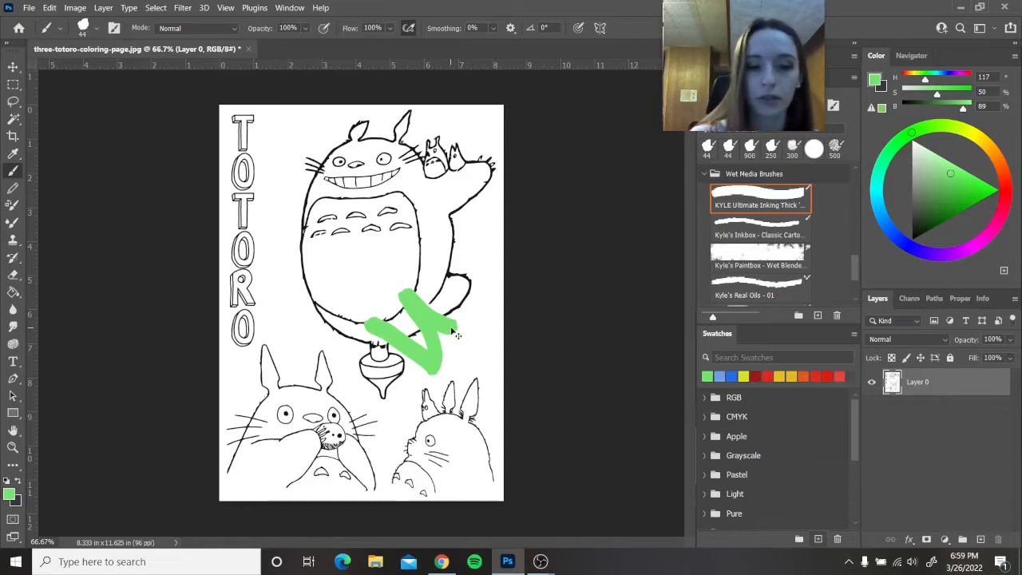
pyautogui.hotkey('ctrl', 'z')
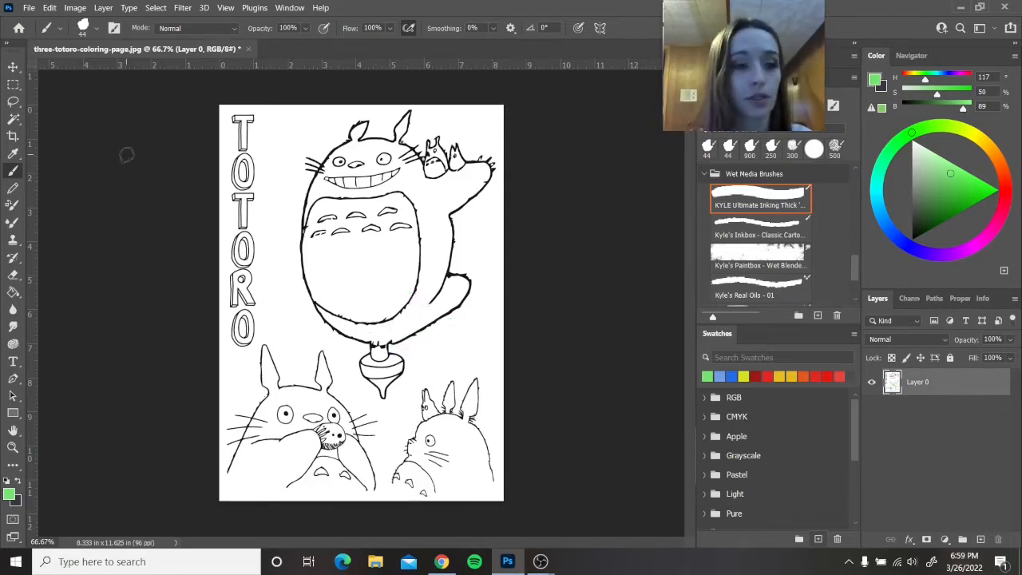
# Select the large Totoro's white belly using the Magic Wand with Contiguous enabled.
pyautogui.click(13, 121)
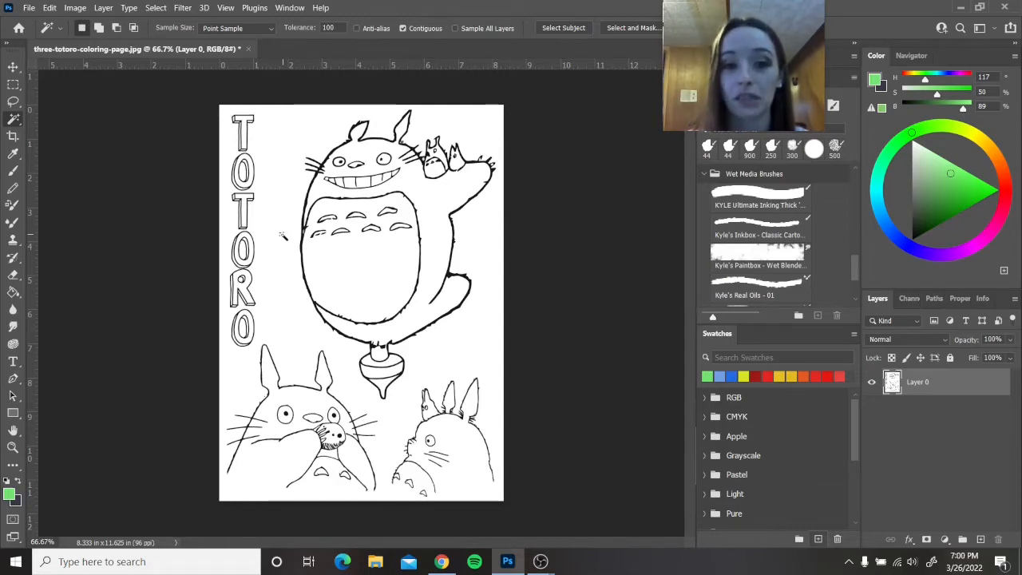
pyautogui.click(404, 28)
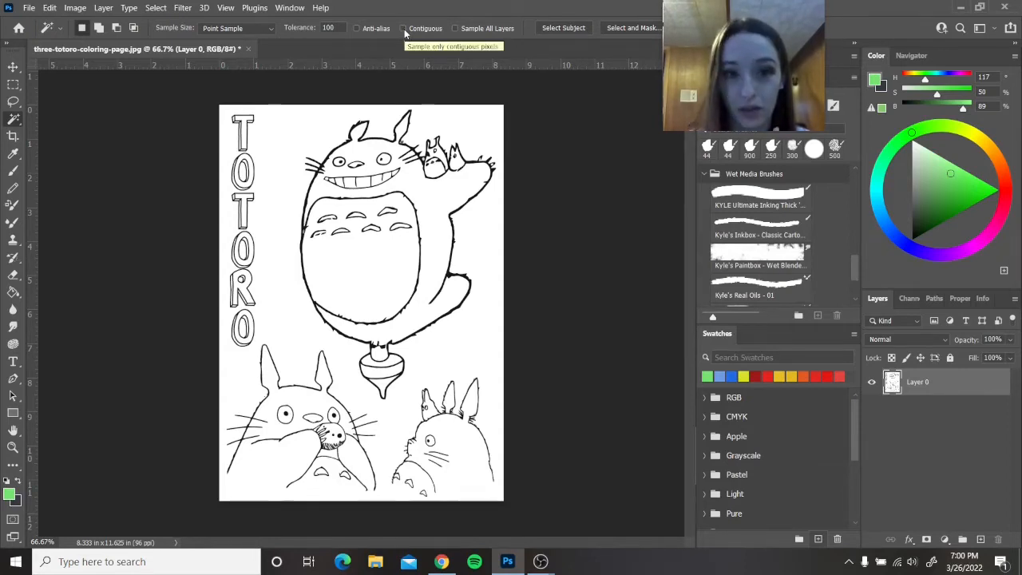
pyautogui.click(404, 28)
pyautogui.click(381, 267)
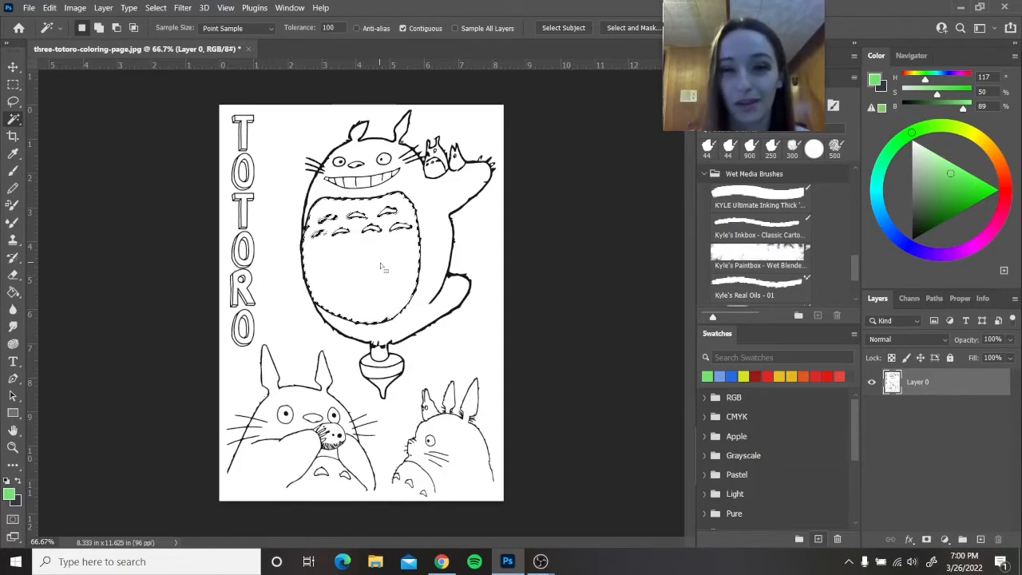
# Select every white area of the page using the Magic Wand without Contiguous, and cut the selection to a new layer.
pyautogui.click(403, 28)
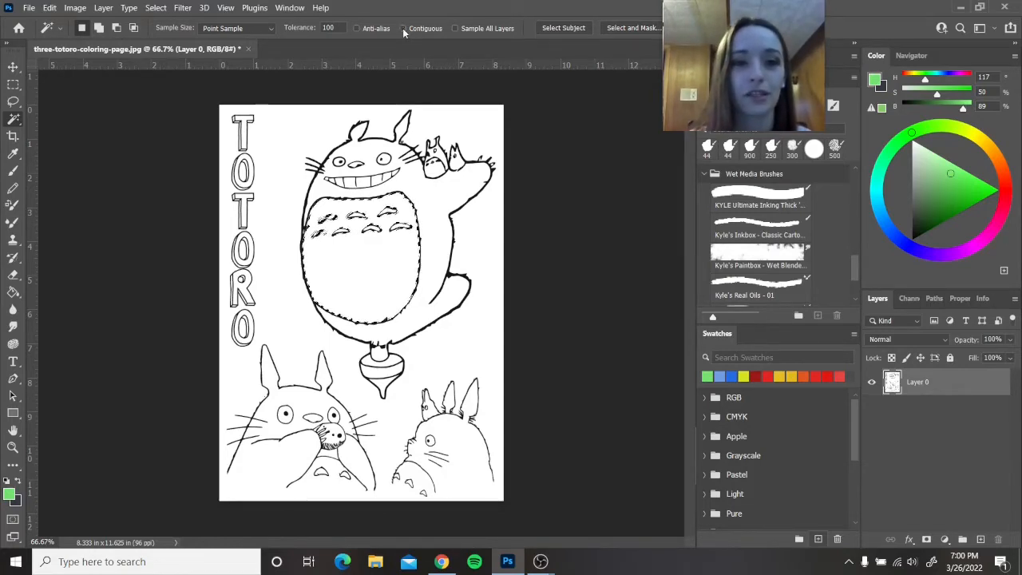
pyautogui.click(266, 192)
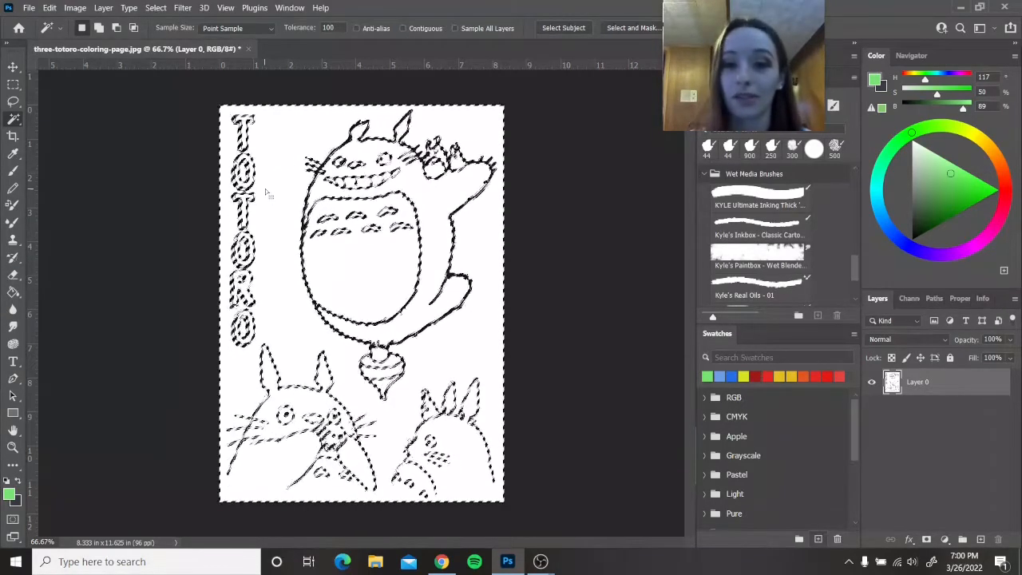
pyautogui.rightClick(267, 193)
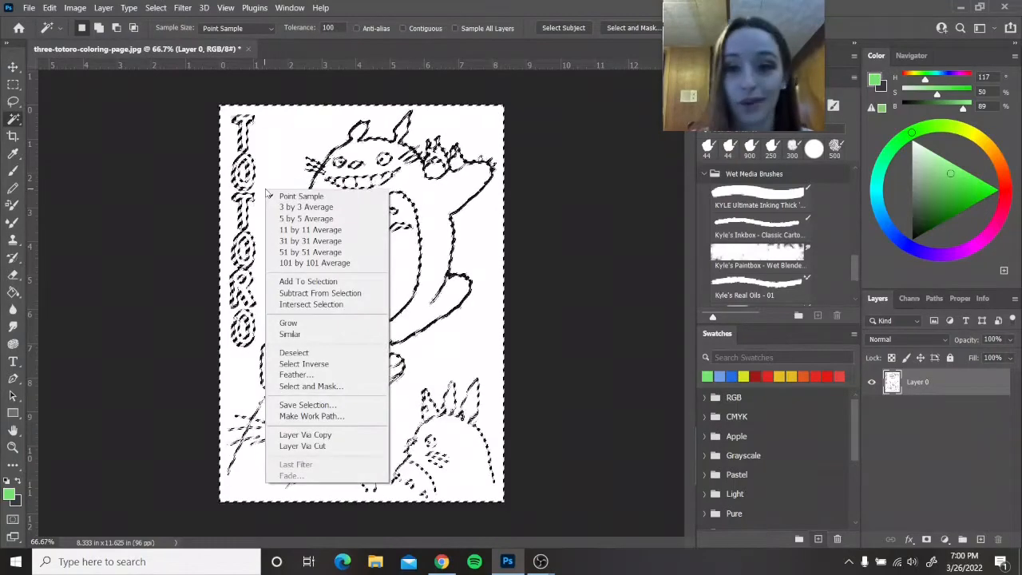
pyautogui.click(323, 445)
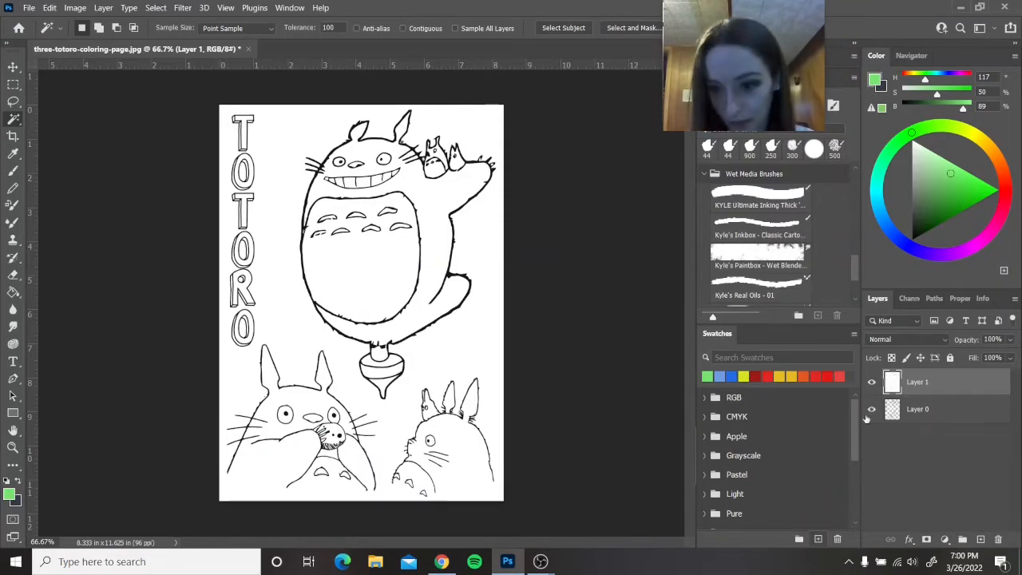
# Hide and delete the cut-out white layer, and add an empty layer beneath the line art on Layer 0.
pyautogui.click(872, 382)
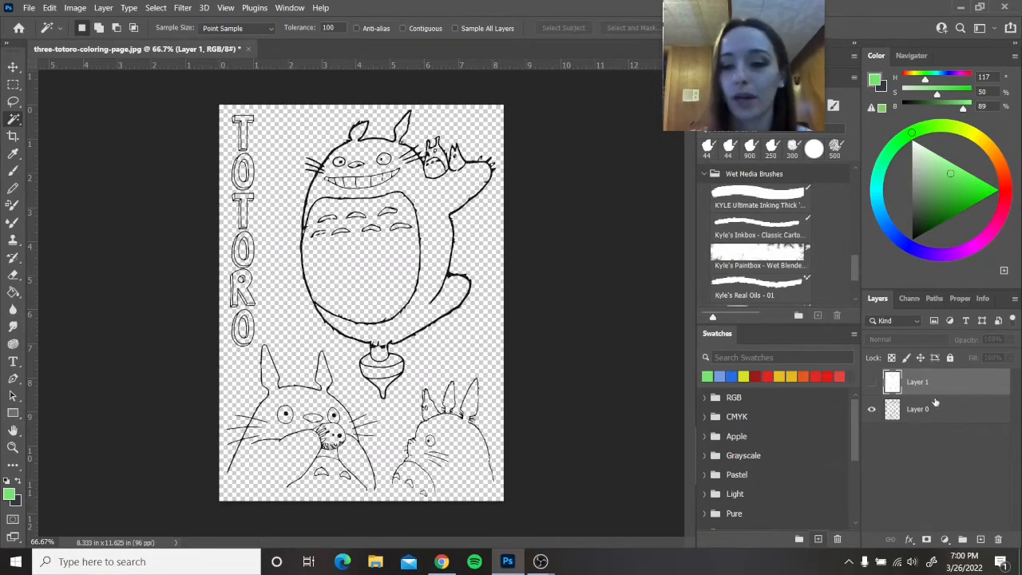
pyautogui.click(1014, 300)
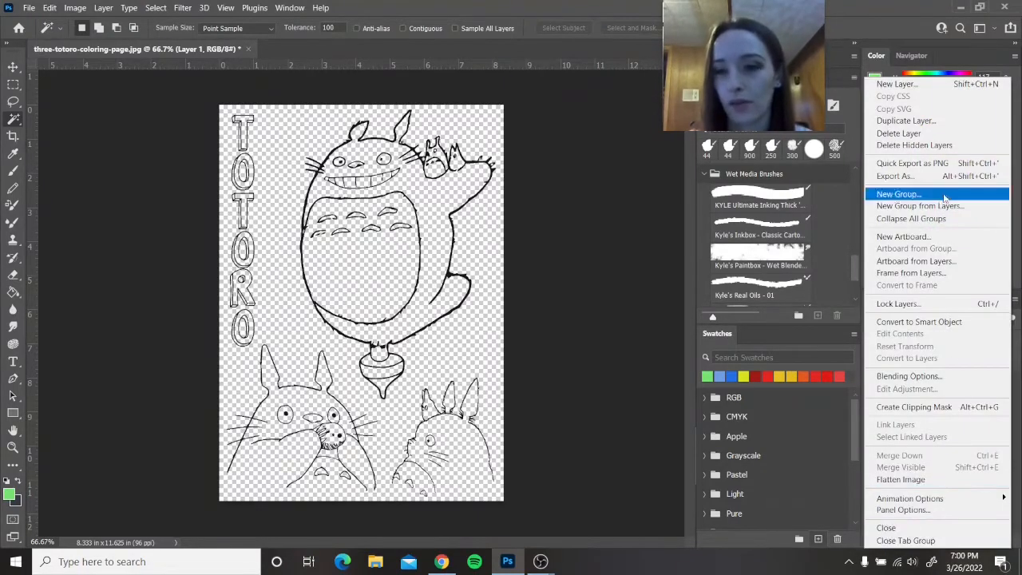
pyautogui.click(903, 132)
pyautogui.click(496, 219)
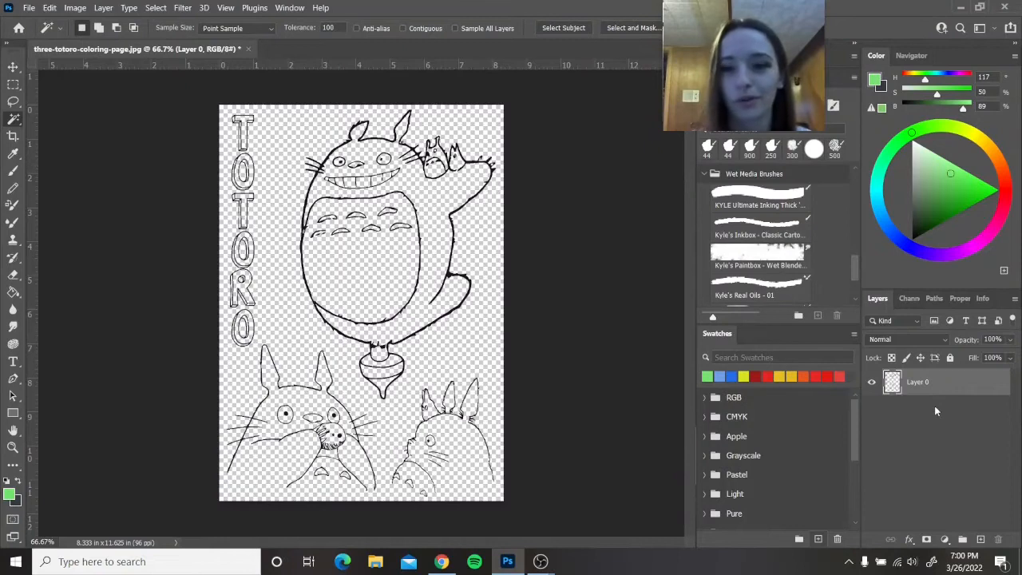
pyautogui.click(981, 539)
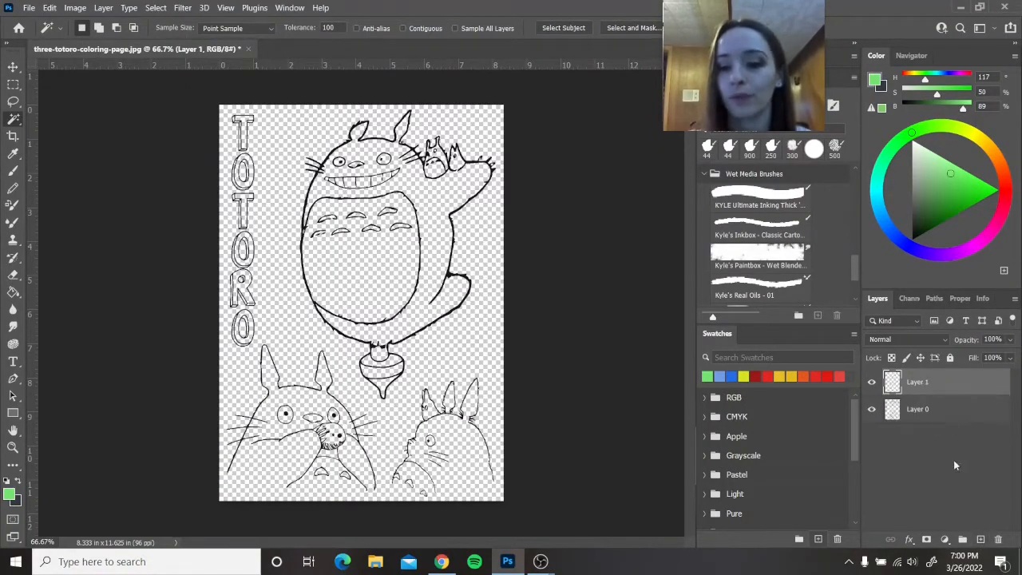
pyautogui.moveTo(926, 389); pyautogui.dragTo(918, 424)
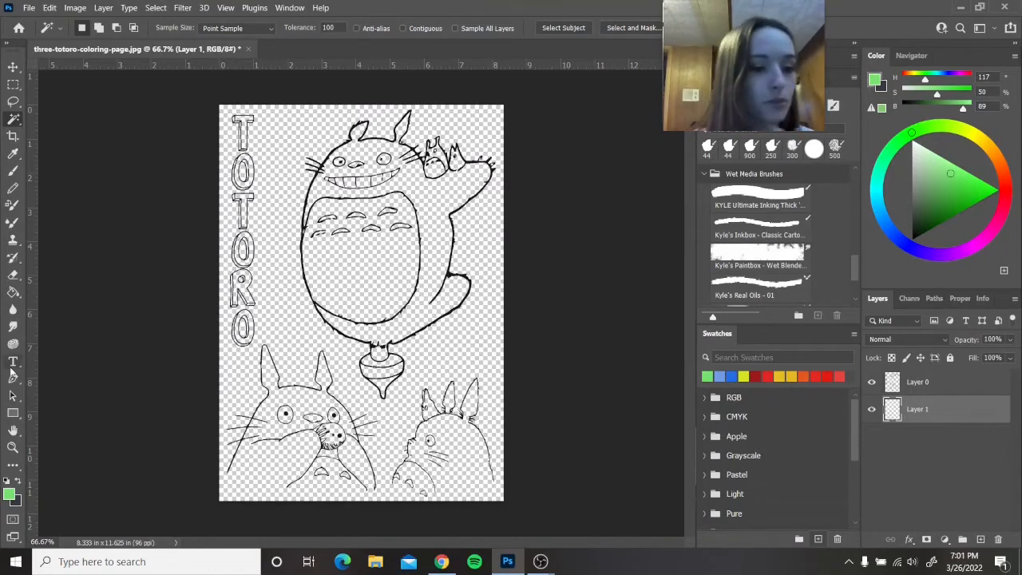
# Draw a white rectangle without a stroke over the entire canvas beneath the line art, about 819 by 1141 px.
pyautogui.click(14, 415)
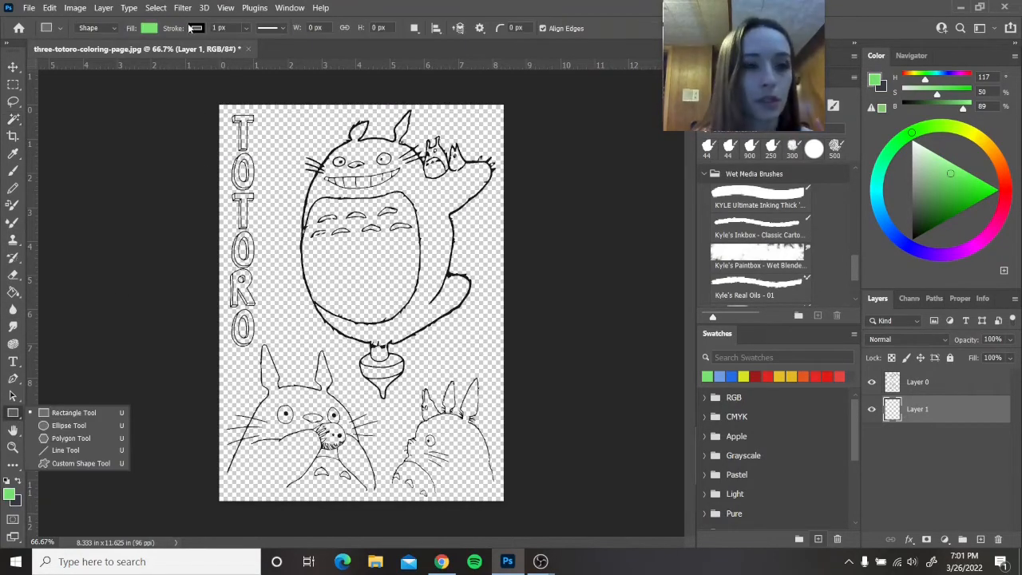
pyautogui.click(150, 28)
pyautogui.click(232, 53)
pyautogui.moveTo(303, 110); pyautogui.dragTo(188, 92)
pyautogui.press('Return')
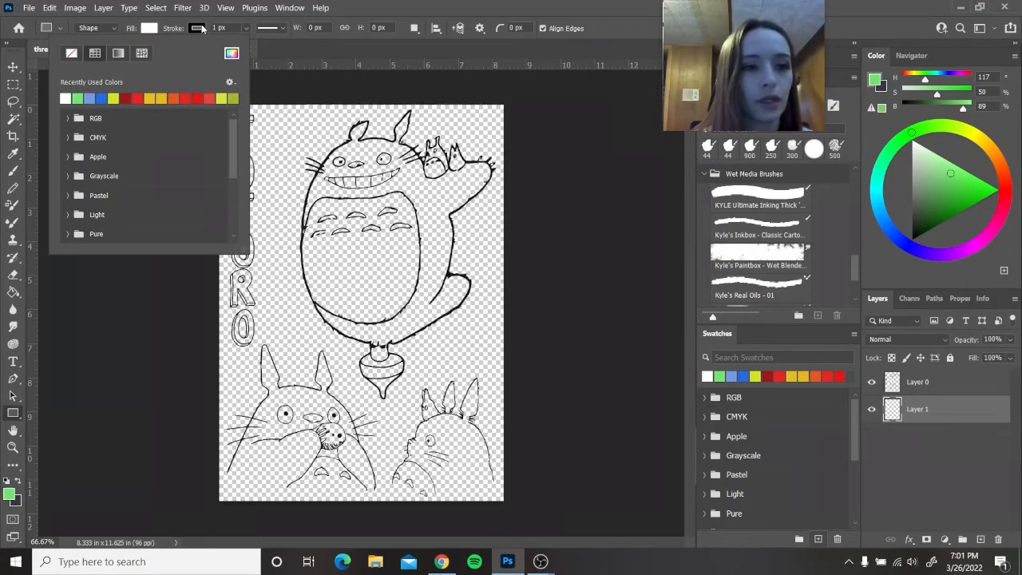
pyautogui.click(197, 29)
pyautogui.click(197, 29)
pyautogui.click(118, 53)
pyautogui.moveTo(216, 102)
pyautogui.mouseDown()
pyautogui.moveTo(483, 451)
pyautogui.moveTo(506, 504)
pyautogui.mouseUp()
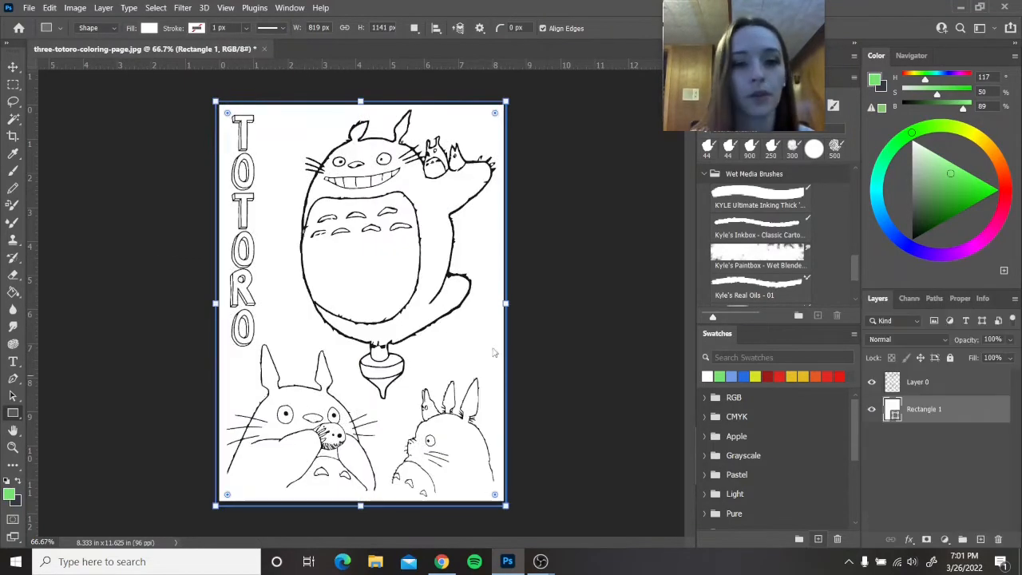
# Add an empty layer between the line art on Layer 0 and the white Rectangle 1.
pyautogui.click(928, 381)
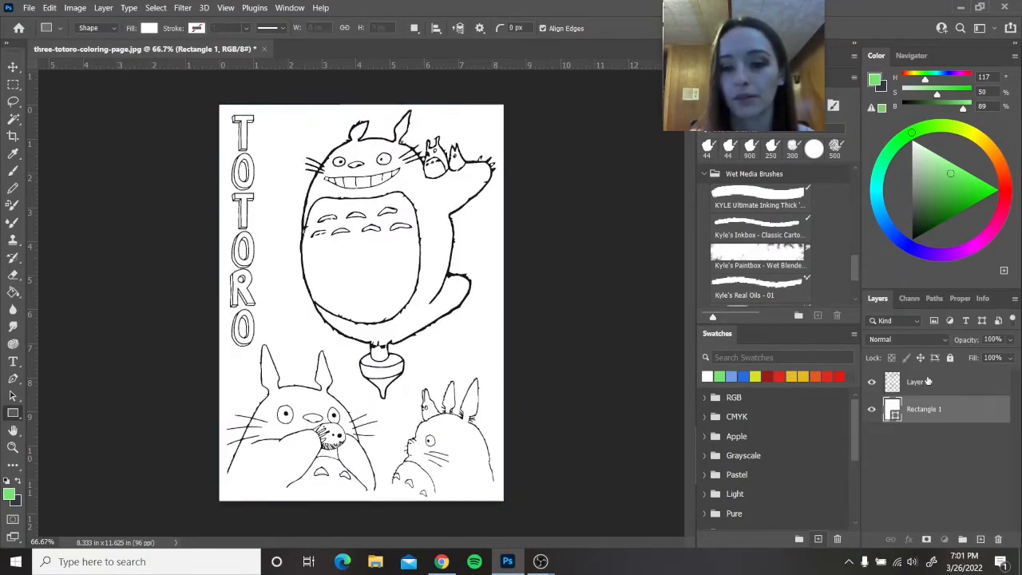
pyautogui.click(928, 381)
pyautogui.click(981, 541)
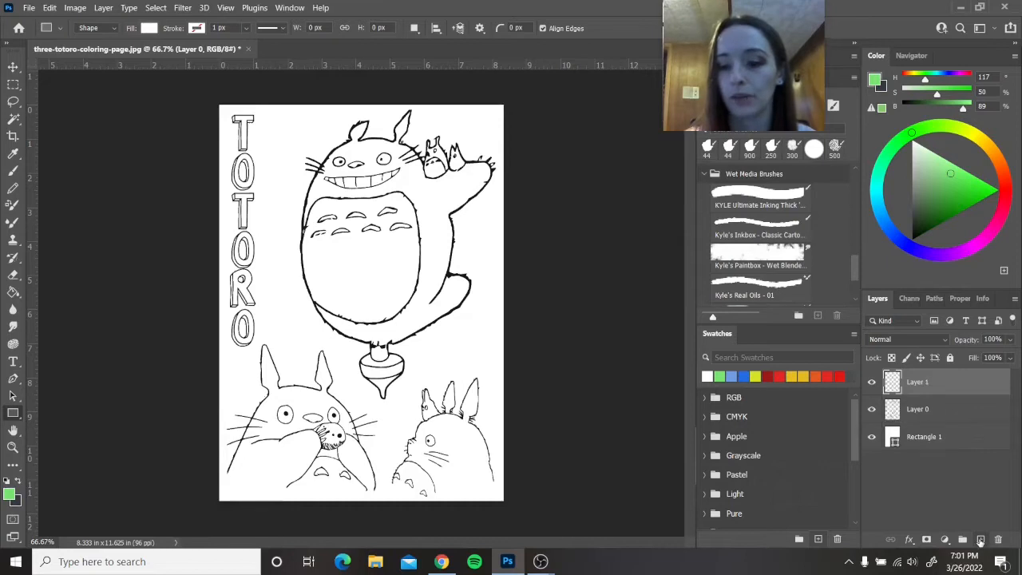
pyautogui.moveTo(951, 411); pyautogui.dragTo(931, 413)
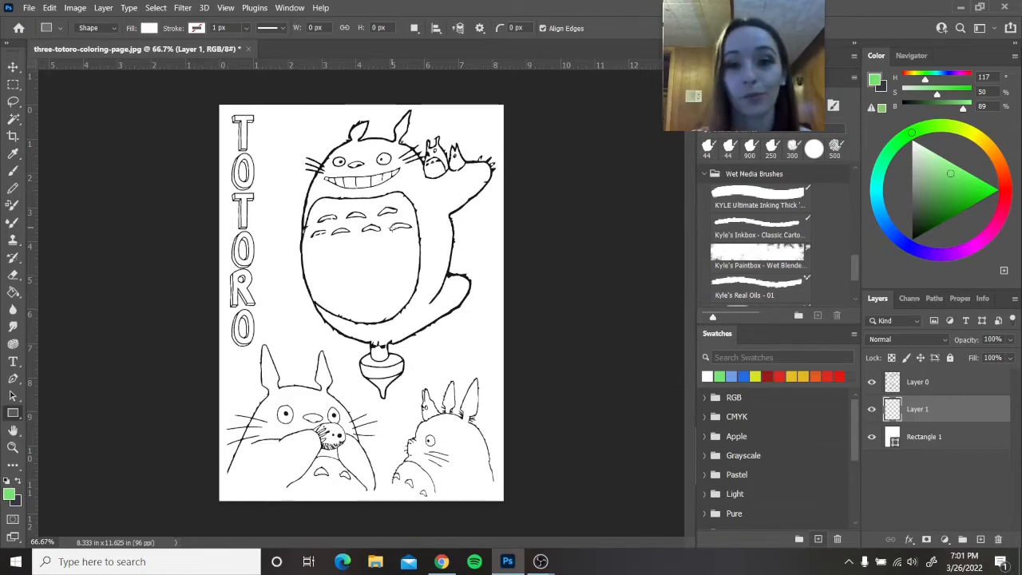
# Enable Contiguous for the Magic Wand, try selecting the background on Layer 0, and deselect it.
pyautogui.click(14, 120)
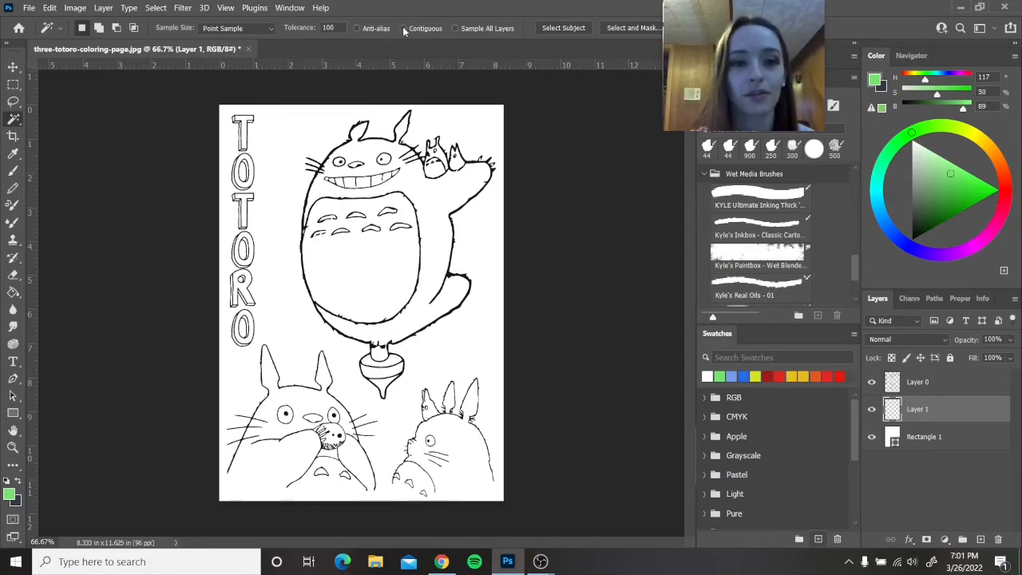
pyautogui.click(924, 383)
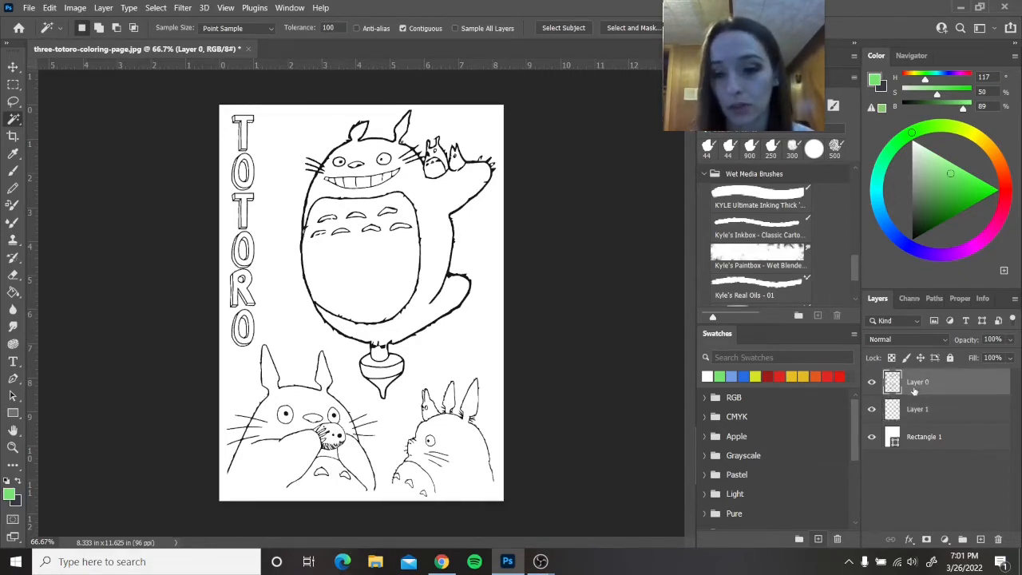
pyautogui.click(292, 332)
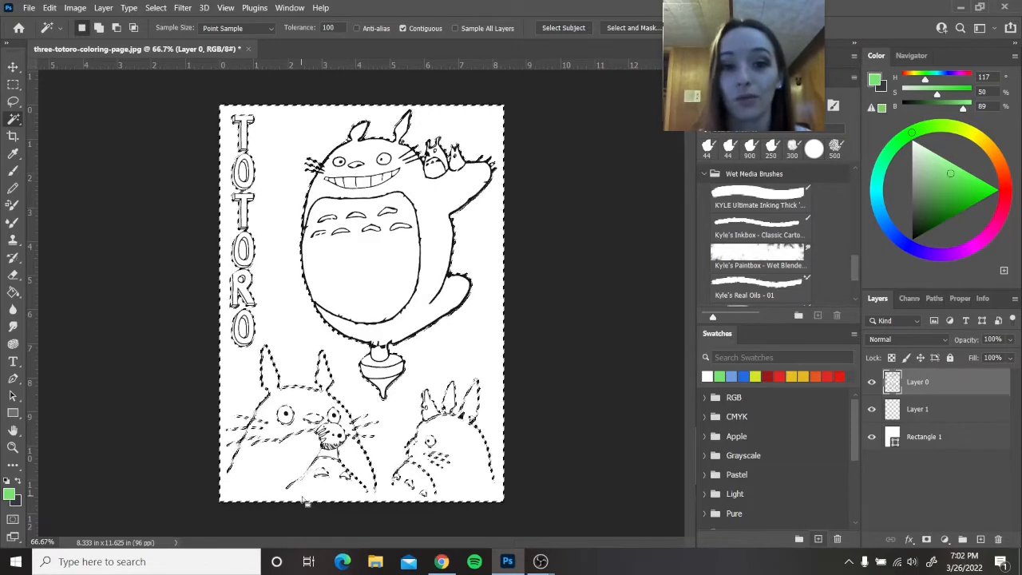
pyautogui.hotkey('ctrl', 'd')
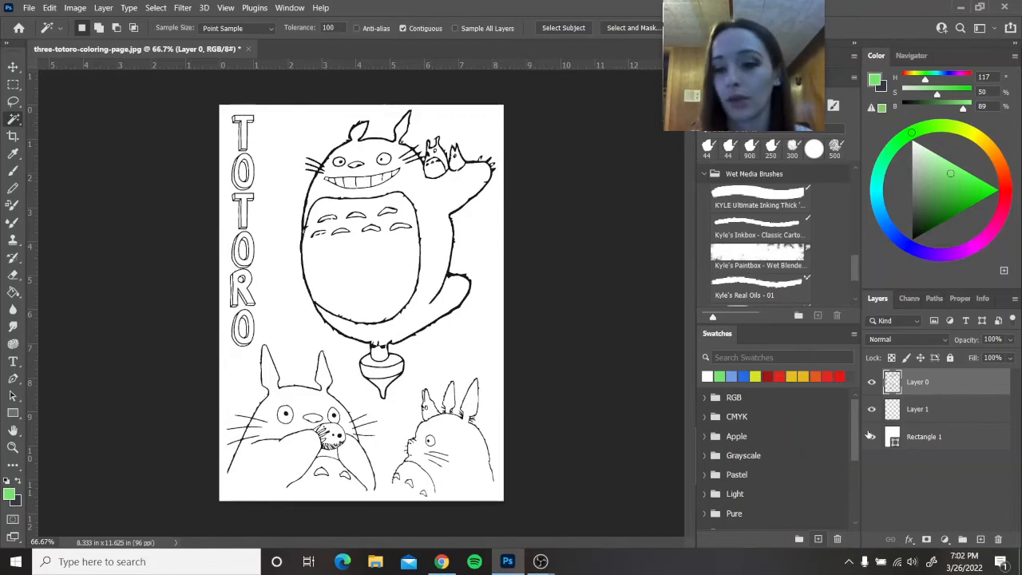
# Extend the lower-left Totoro's open outlines to the page's bottom edge on Layer 0 with a black 5 px Soft Round brush.
pyautogui.press('z')
pyautogui.moveTo(281, 444); pyautogui.dragTo(305, 479)
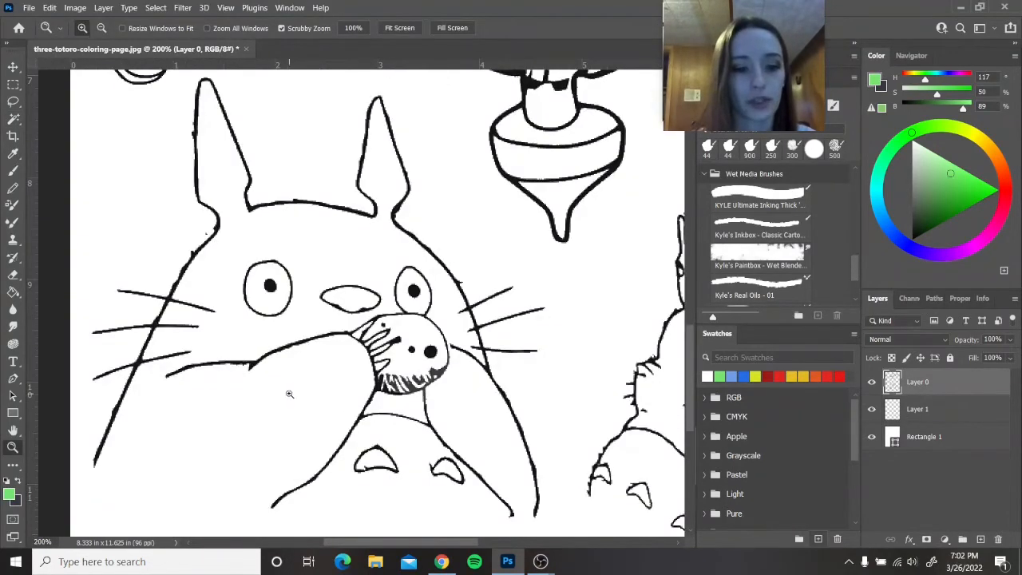
pyautogui.click(11, 174)
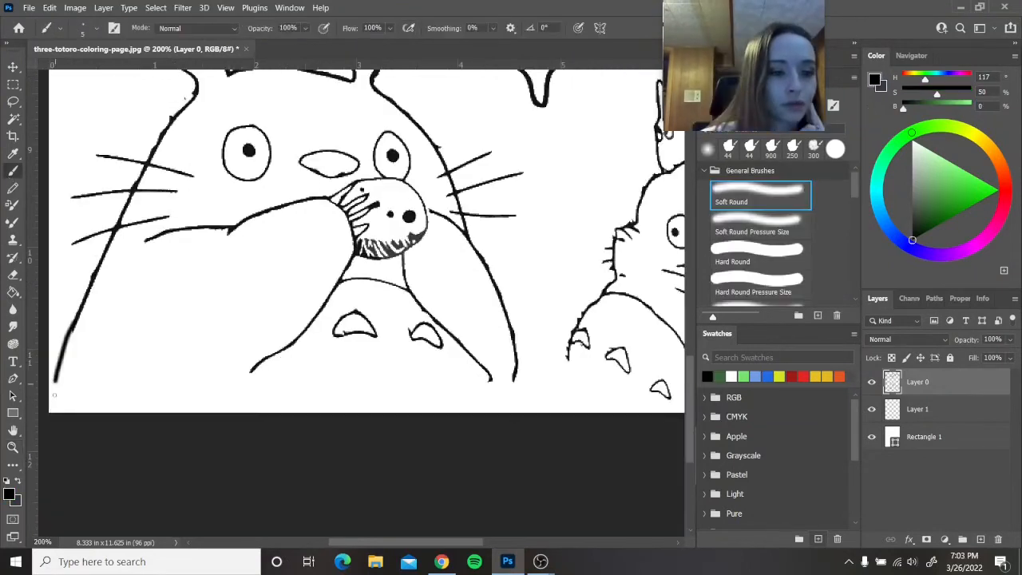
pyautogui.moveTo(55, 382); pyautogui.dragTo(53, 415)
pyautogui.moveTo(228, 416); pyautogui.dragTo(261, 359)
pyautogui.rightClick(503, 389)
pyautogui.moveTo(488, 376); pyautogui.dragTo(505, 414)
# Extend the lower-right Totoro's open outlines in black to the page's bottom edge, undoing the stray last stroke.
pyautogui.moveTo(445, 544); pyautogui.dragTo(520, 544)
pyautogui.moveTo(256, 345); pyautogui.dragTo(261, 414)
pyautogui.moveTo(379, 413); pyautogui.dragTo(383, 376)
pyautogui.moveTo(555, 347)
pyautogui.mouseDown()
pyautogui.moveTo(539, 417)
pyautogui.moveTo(558, 416)
pyautogui.mouseUp()
pyautogui.hotkey('ctrl', 'z')
pyautogui.press('z')
pyautogui.keyDown('alt'); pyautogui.click(439, 439); pyautogui.keyUp('alt')
pyautogui.keyDown('alt'); pyautogui.click(439, 439); pyautogui.keyUp('alt')
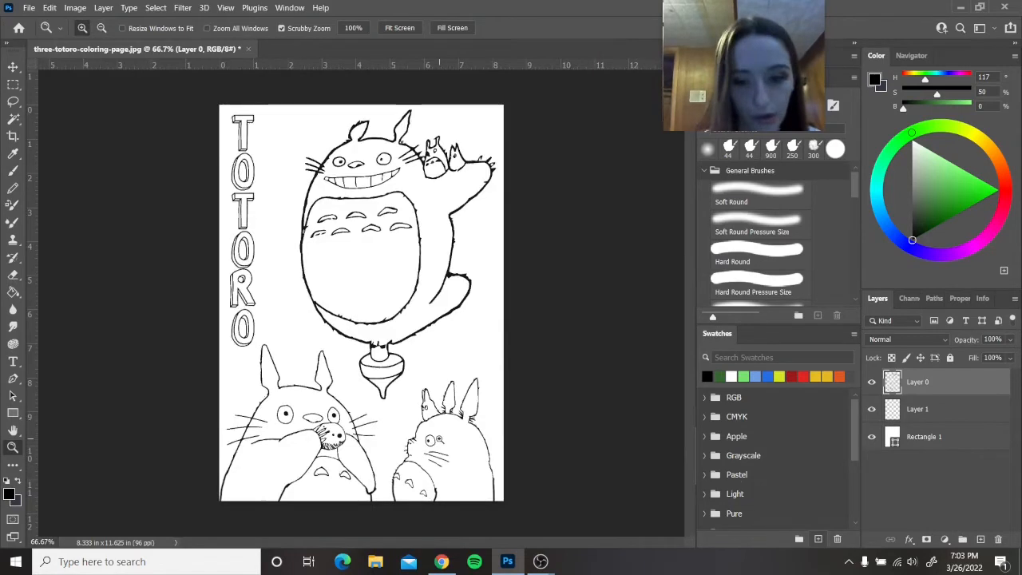
# Select the page background around the characters and lettering on Layer 0 with the contiguous Magic Wand.
pyautogui.click(12, 119)
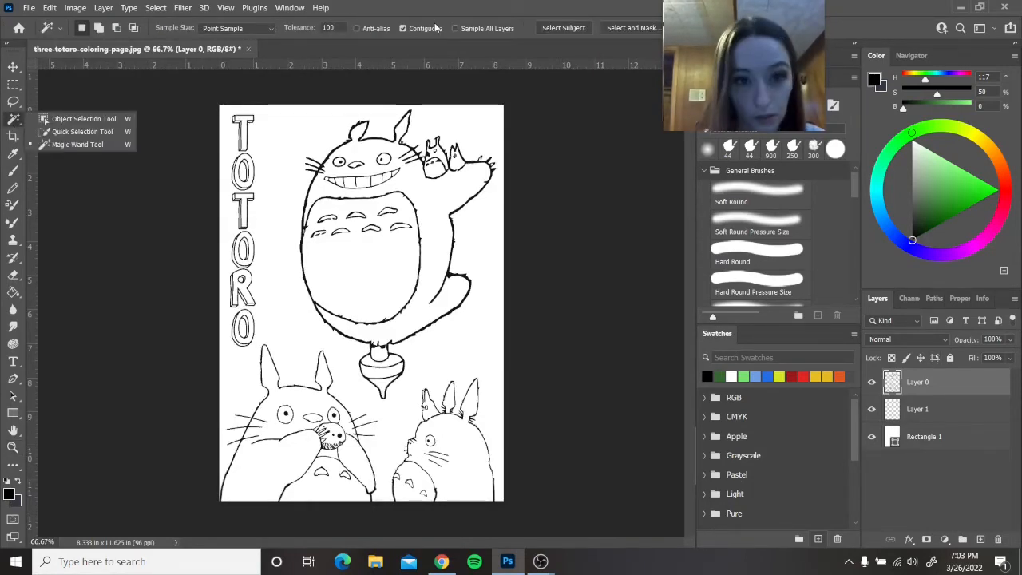
pyautogui.click(294, 130)
pyautogui.click(284, 136)
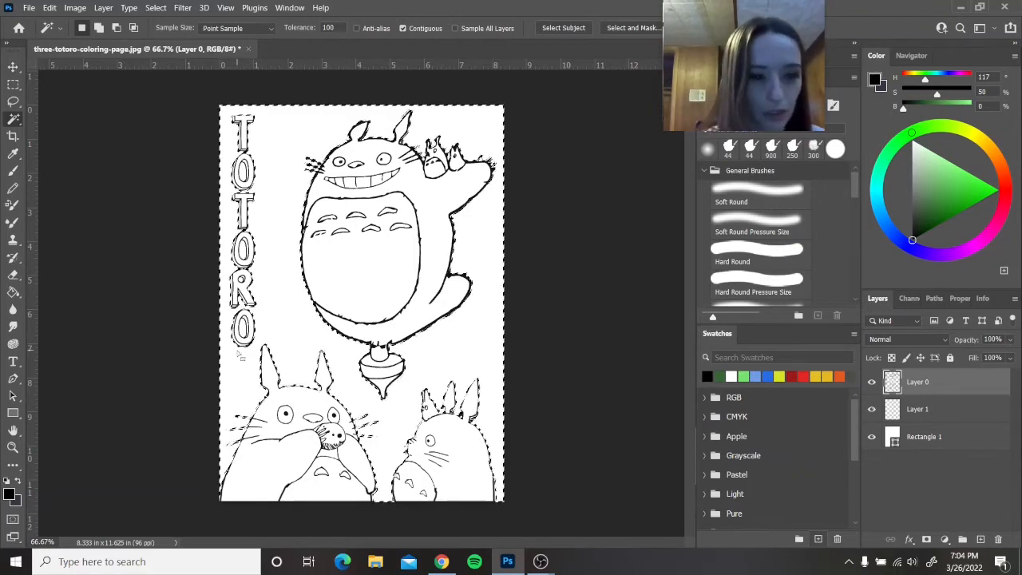
# Add the enclosed openings of the lower TOTORO letters O, R and O to the background selection.
pyautogui.press('z')
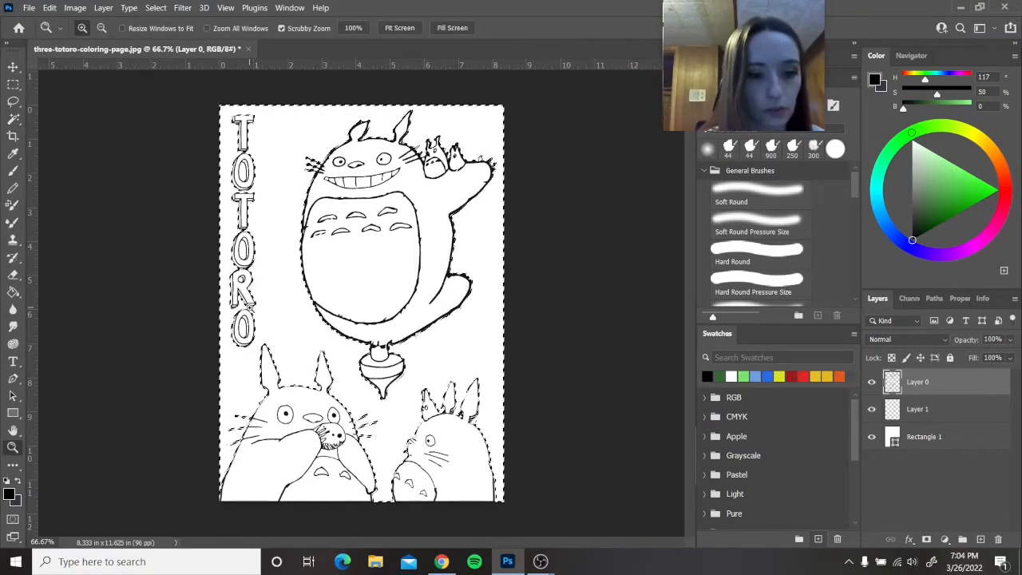
pyautogui.click(252, 229)
pyautogui.click(12, 118)
pyautogui.scroll(-2, 309, 377)
pyautogui.press('shift')
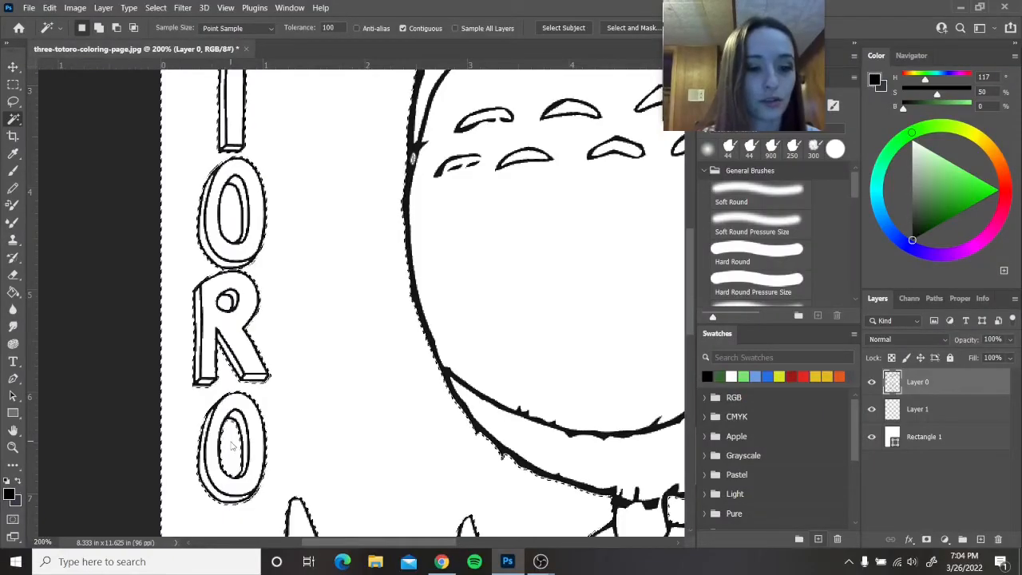
pyautogui.press('shift')
pyautogui.keyDown('shift'); pyautogui.click(228, 301); pyautogui.keyUp('shift')
pyautogui.keyDown('shift'); pyautogui.click(238, 214); pyautogui.keyUp('shift')
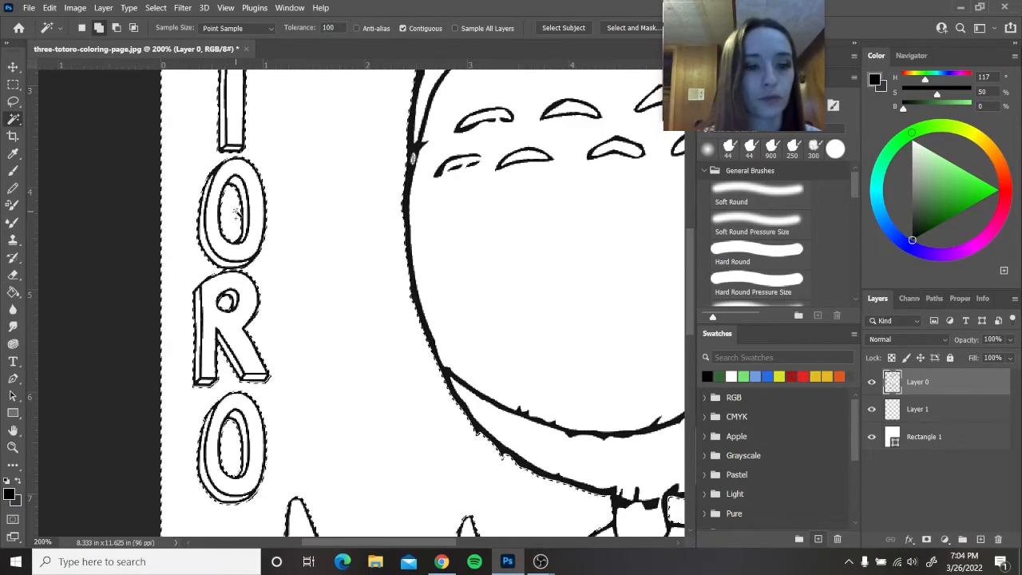
# Try subtracting the opening of the O above the R, and restore the background selection to include all letter openings.
pyautogui.press('alt')
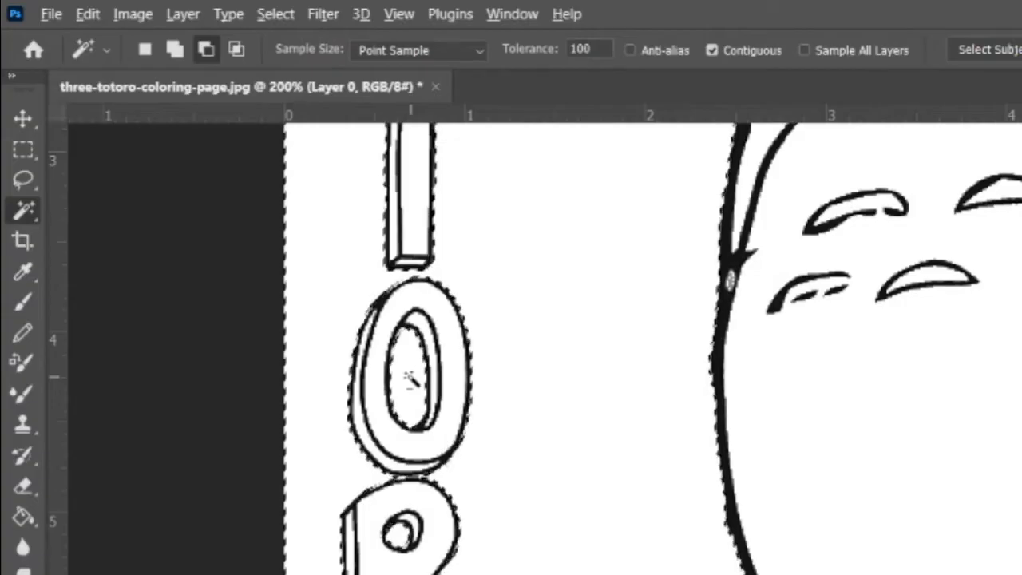
pyautogui.keyDown('alt'); pyautogui.click(411, 379); pyautogui.keyUp('alt')
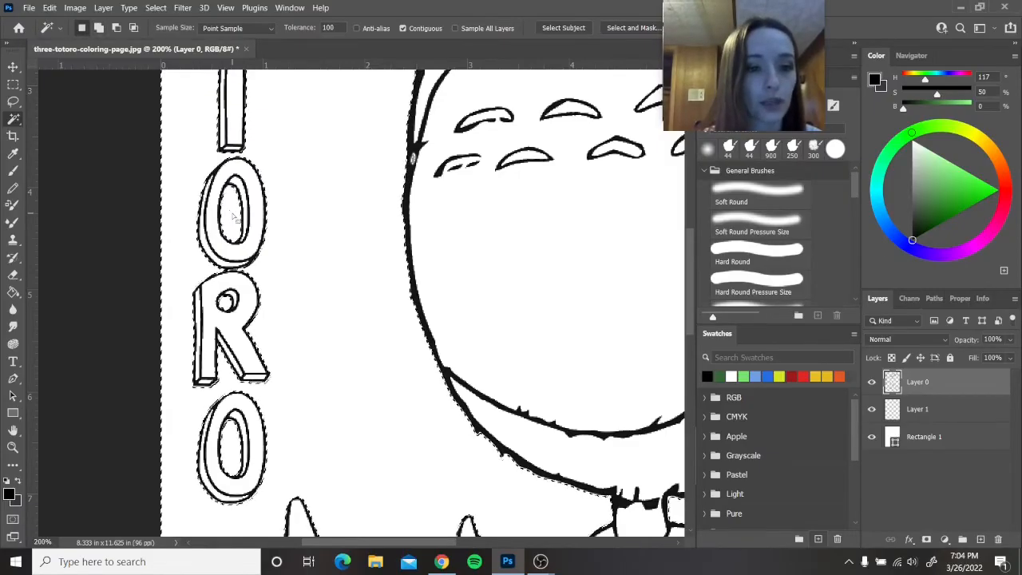
pyautogui.scroll(8, 232, 214)
pyautogui.press('z')
pyautogui.doubleClick(311, 321)
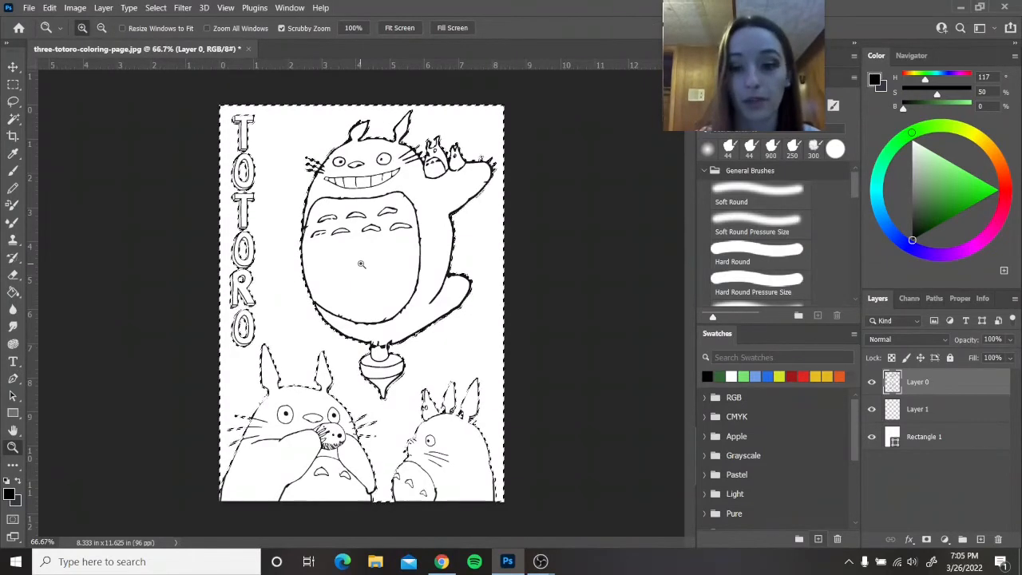
# Paint purple bands (H 303, S 73, B 69) across the selected background on Layer 1 with the KYLE Ultimate Inking Thick brush.
pyautogui.click(924, 415)
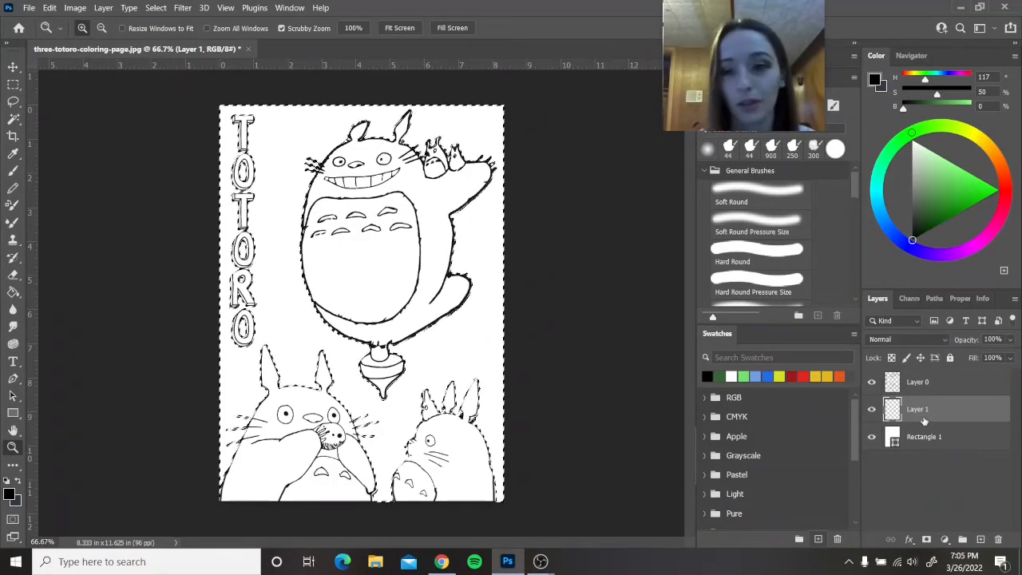
pyautogui.click(975, 244)
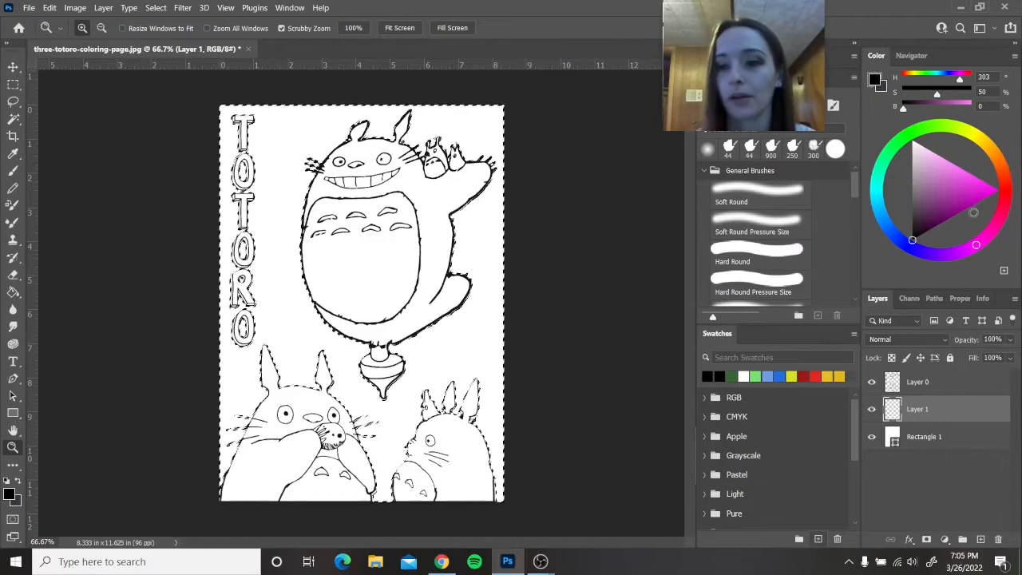
pyautogui.click(956, 196)
pyautogui.click(13, 170)
pyautogui.scroll(-6, 805, 275)
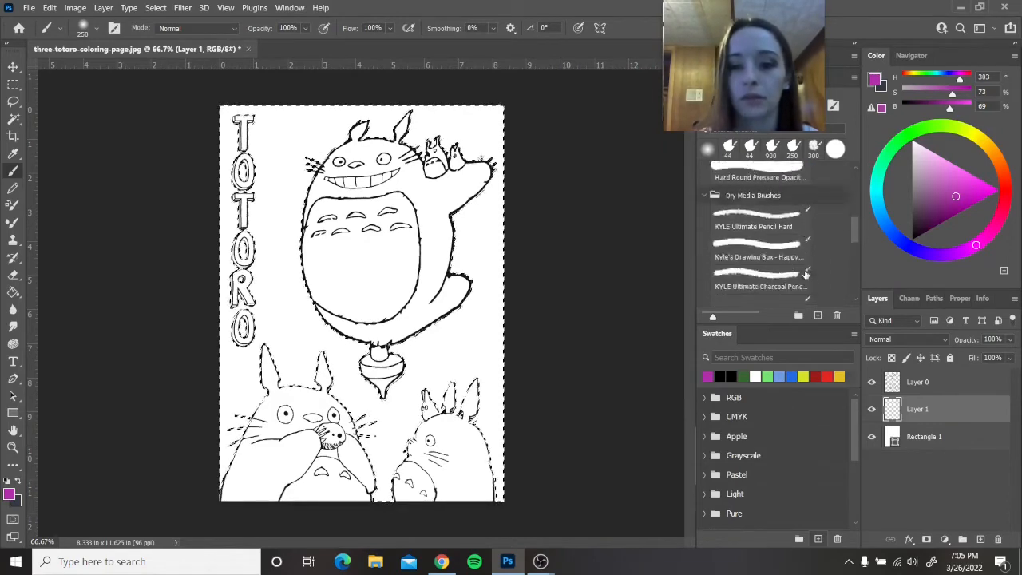
pyautogui.scroll(-4, 805, 275)
pyautogui.click(762, 177)
pyautogui.moveTo(172, 198); pyautogui.dragTo(511, 144)
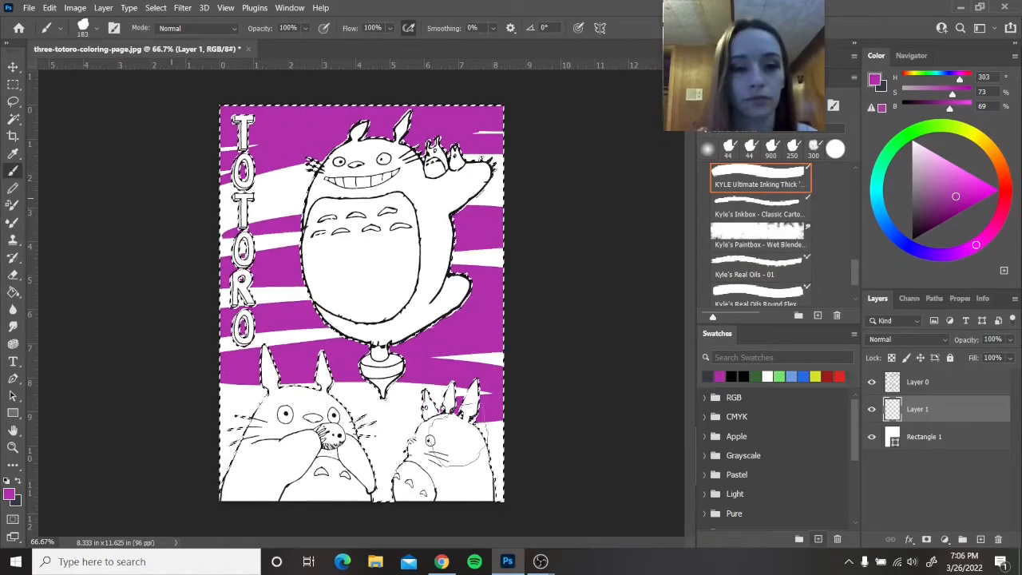
# Add darker purple bands (H 303, S 66, B 46), blend the background with a Soft Round Mixer Brush, and deselect.
pyautogui.scroll(1, 761, 239)
pyautogui.click(760, 228)
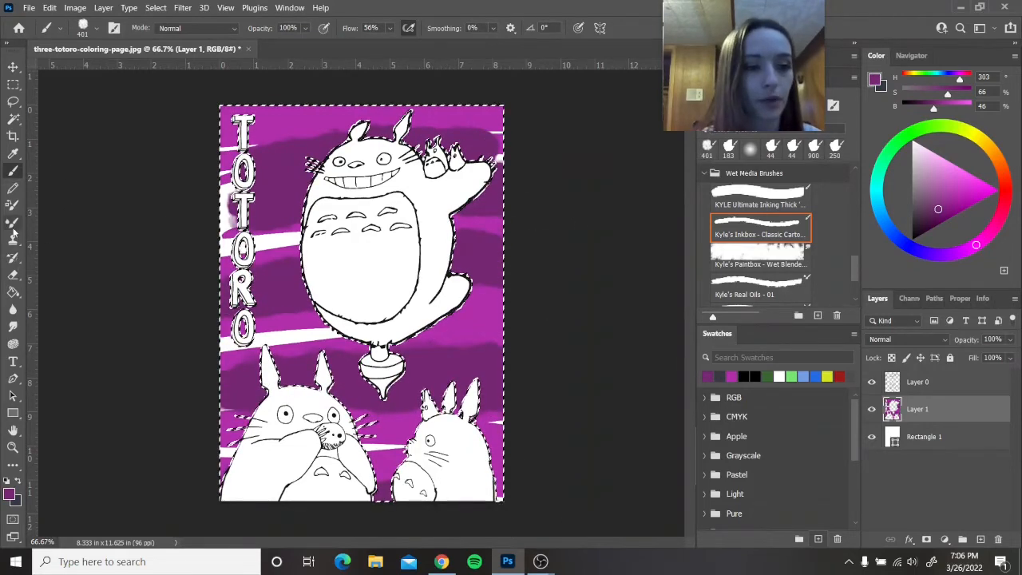
pyautogui.click(13, 232)
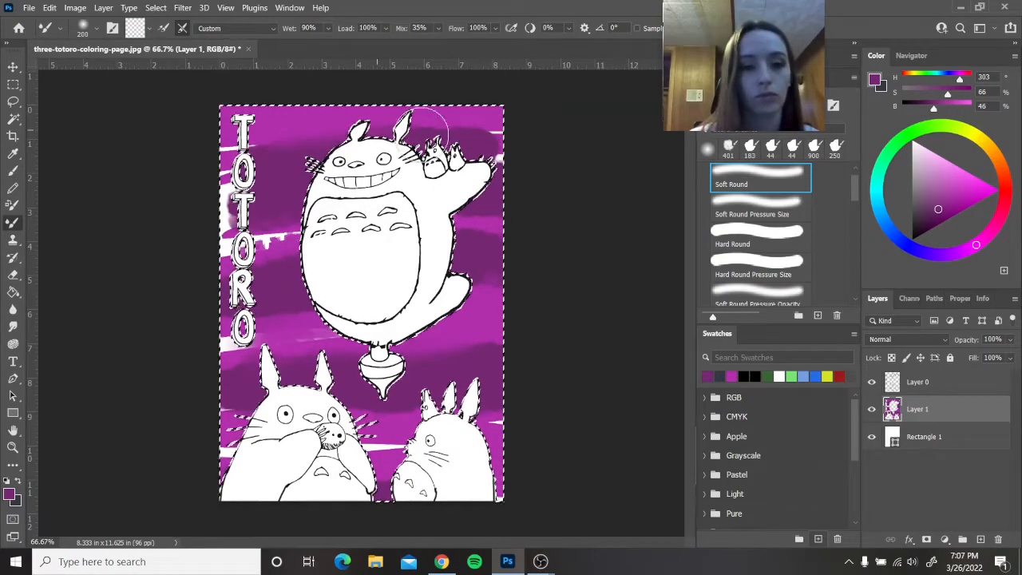
pyautogui.moveTo(343, 203)
pyautogui.mouseDown()
pyautogui.moveTo(472, 233)
pyautogui.moveTo(450, 223)
pyautogui.moveTo(371, 464)
pyautogui.moveTo(234, 340)
pyautogui.moveTo(473, 355)
pyautogui.moveTo(497, 425)
pyautogui.moveTo(381, 425)
pyautogui.mouseUp()
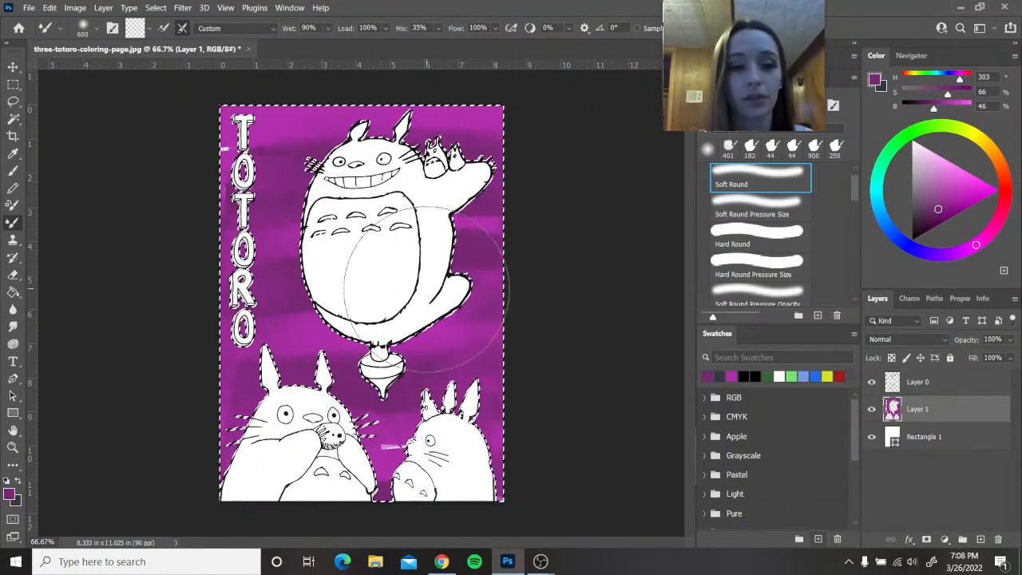
pyautogui.hotkey('ctrl', 'd')
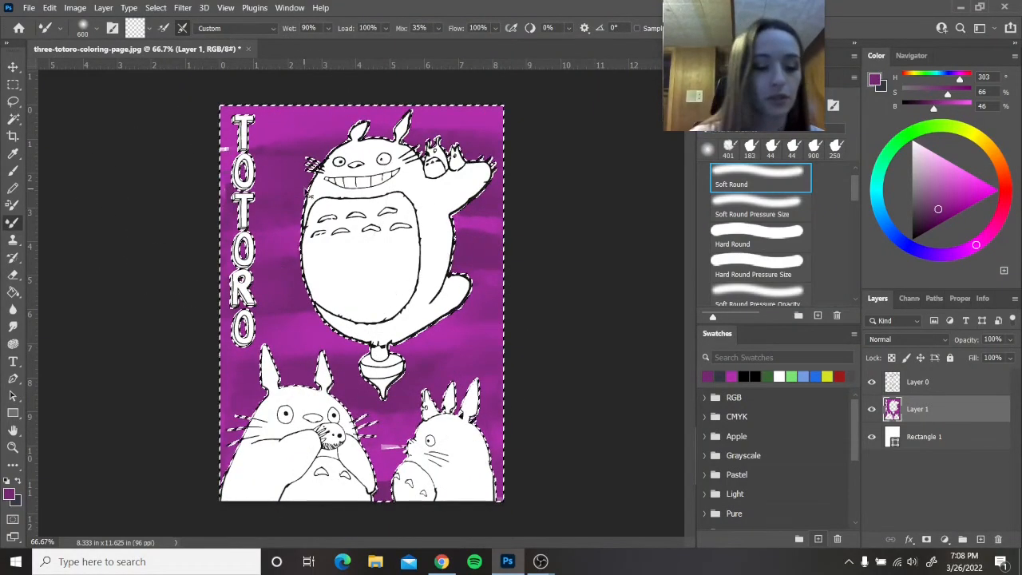
# Select the large Totoro's body around the belly on Layer 0 with the Magic Wand.
pyautogui.click(917, 383)
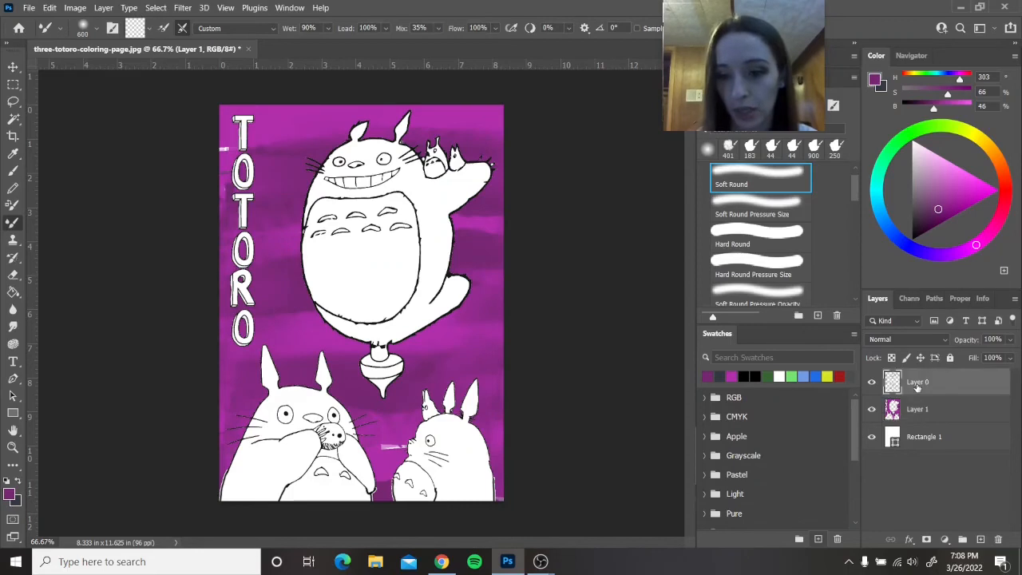
pyautogui.rightClick(12, 119)
pyautogui.click(63, 145)
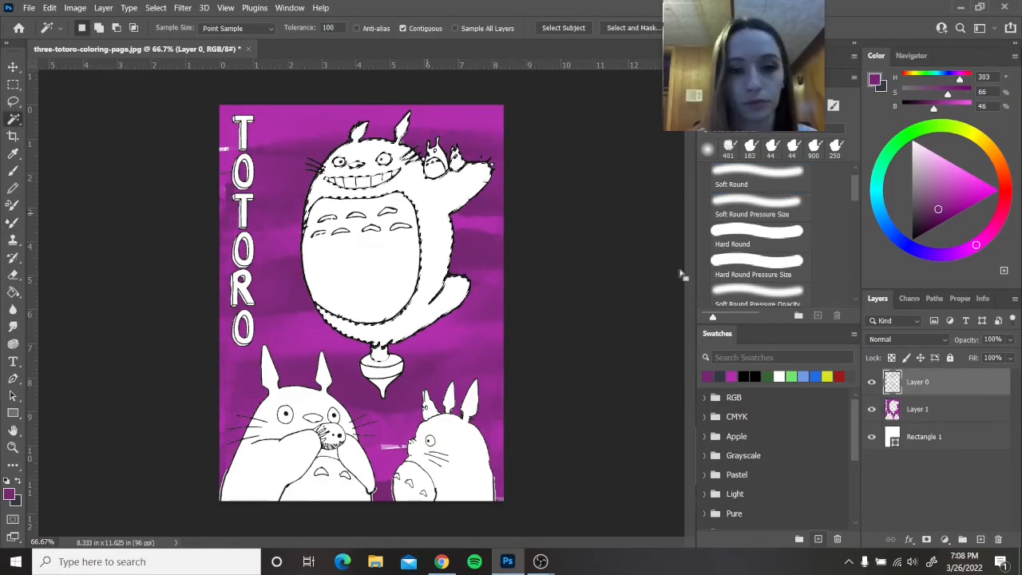
# Paint the selected Totoro body gray (S 0, B 49) on Layer 1 with the Soft Round brush.
pyautogui.click(924, 411)
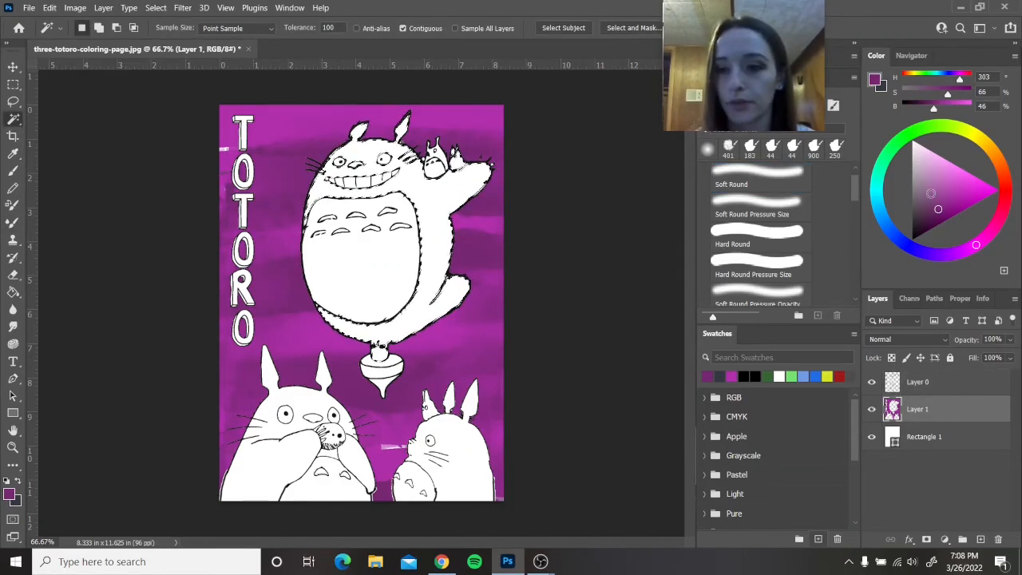
pyautogui.click(912, 191)
pyautogui.click(757, 178)
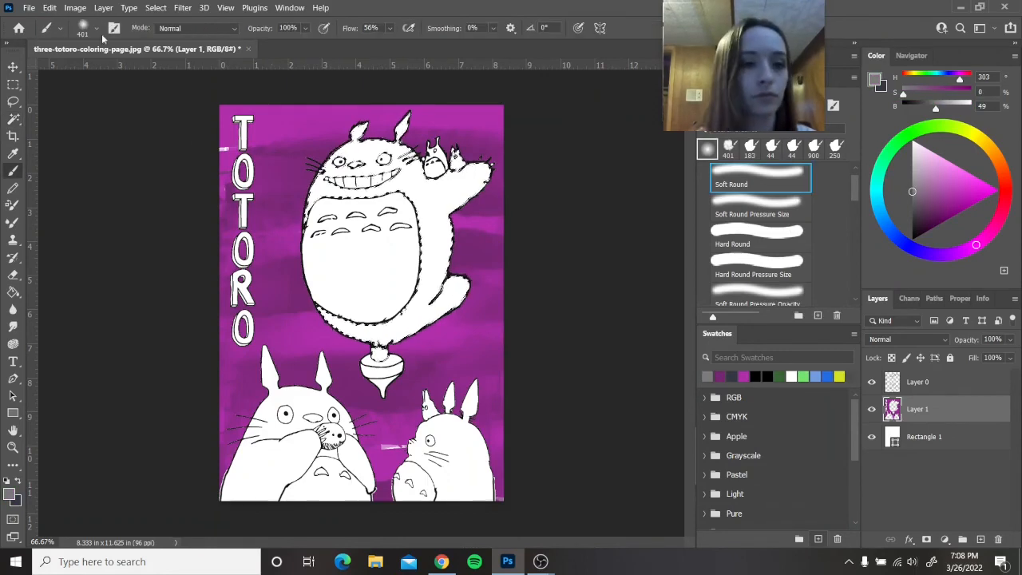
pyautogui.moveTo(350, 222)
pyautogui.mouseDown()
pyautogui.moveTo(399, 151)
pyautogui.moveTo(451, 167)
pyautogui.moveTo(399, 264)
pyautogui.moveTo(454, 190)
pyautogui.moveTo(431, 255)
pyautogui.moveTo(363, 284)
pyautogui.mouseUp()
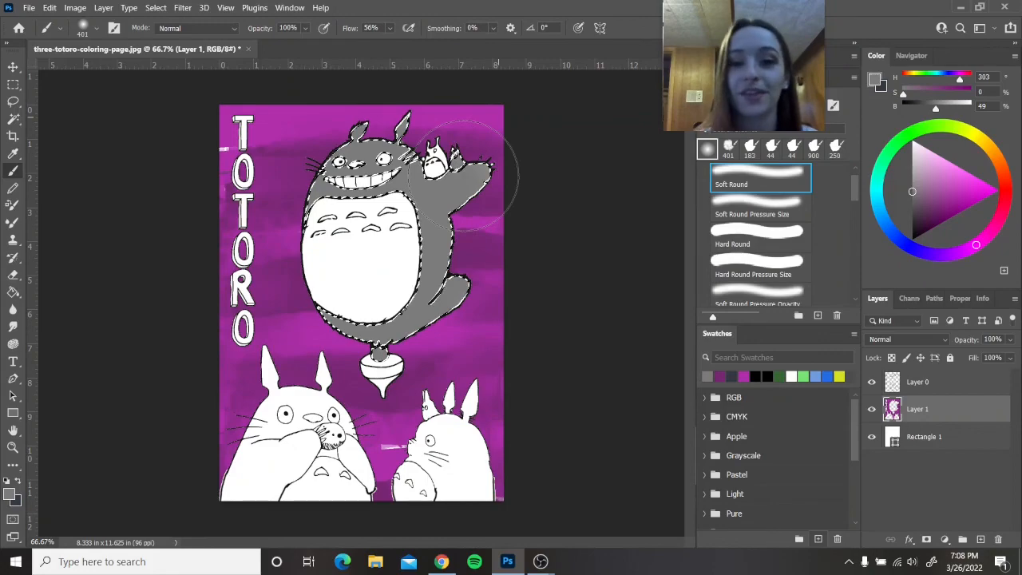